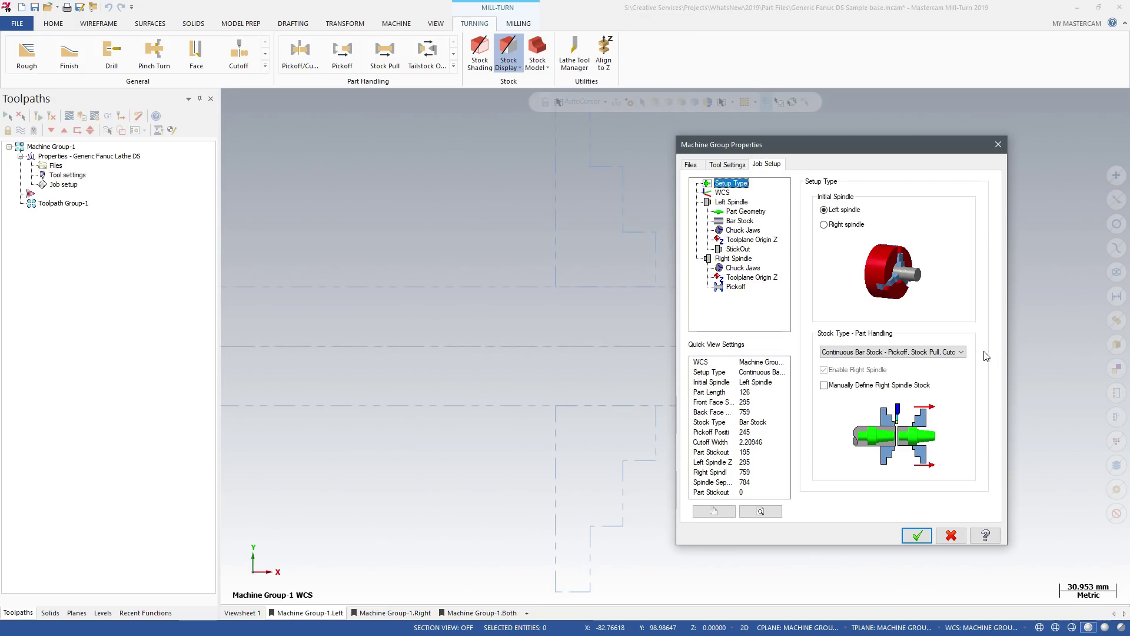
- Check the Stock Type list and job setup pages through Pickoff: 145.0 from chuck face, cutoff width 2.20946
{"action": "left_click", "coordinate": [961, 352]}
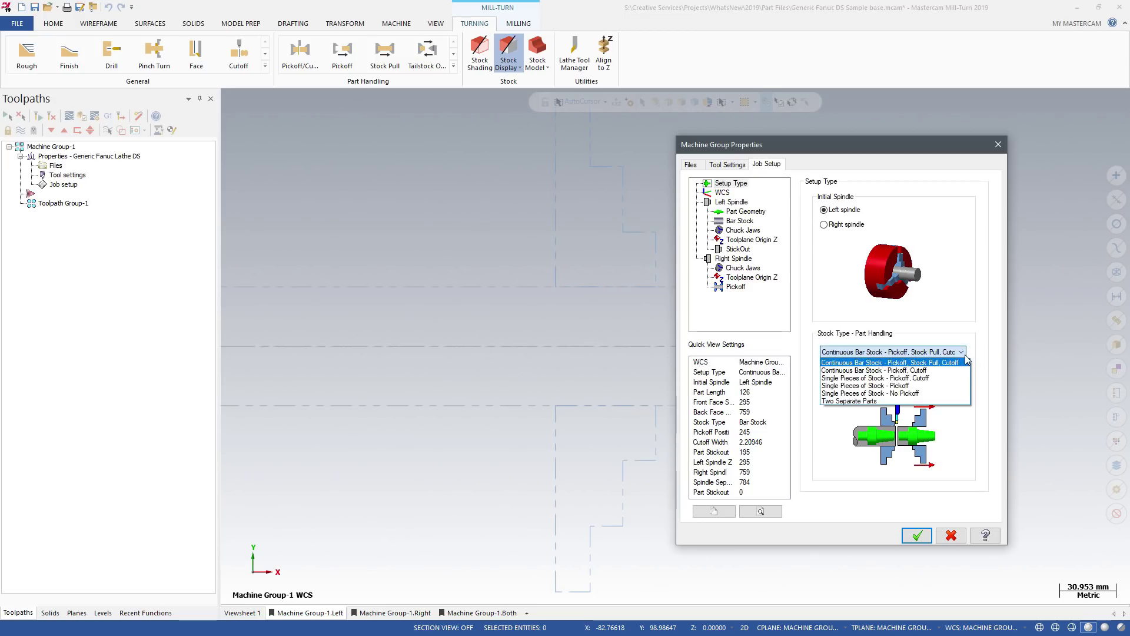
{"action": "left_click", "coordinate": [995, 374]}
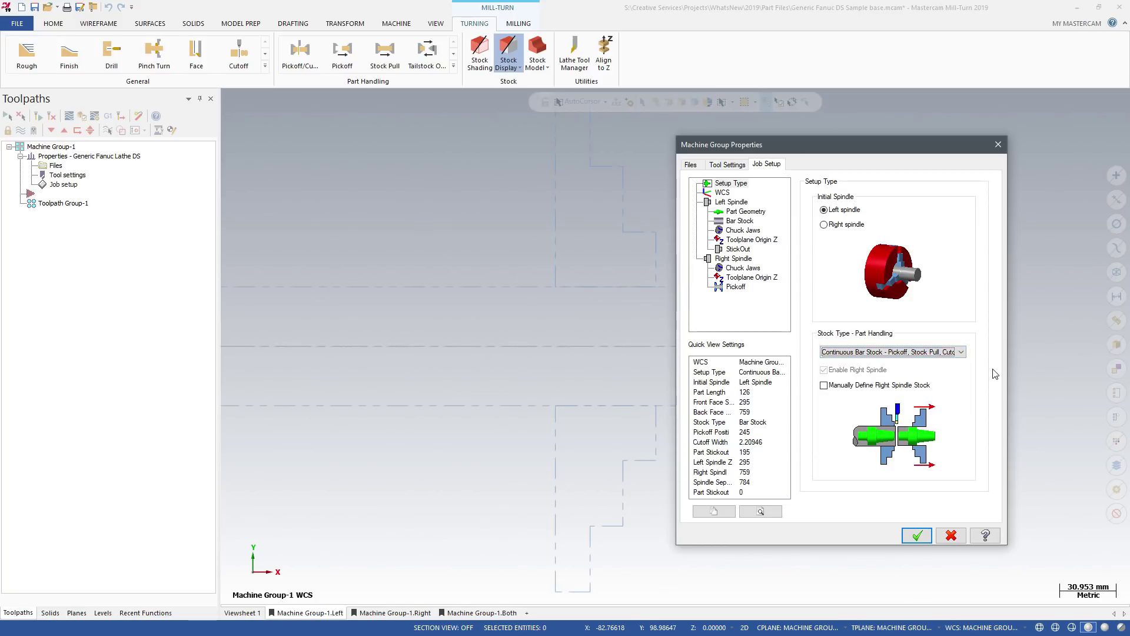
{"action": "left_click", "coordinate": [740, 214]}
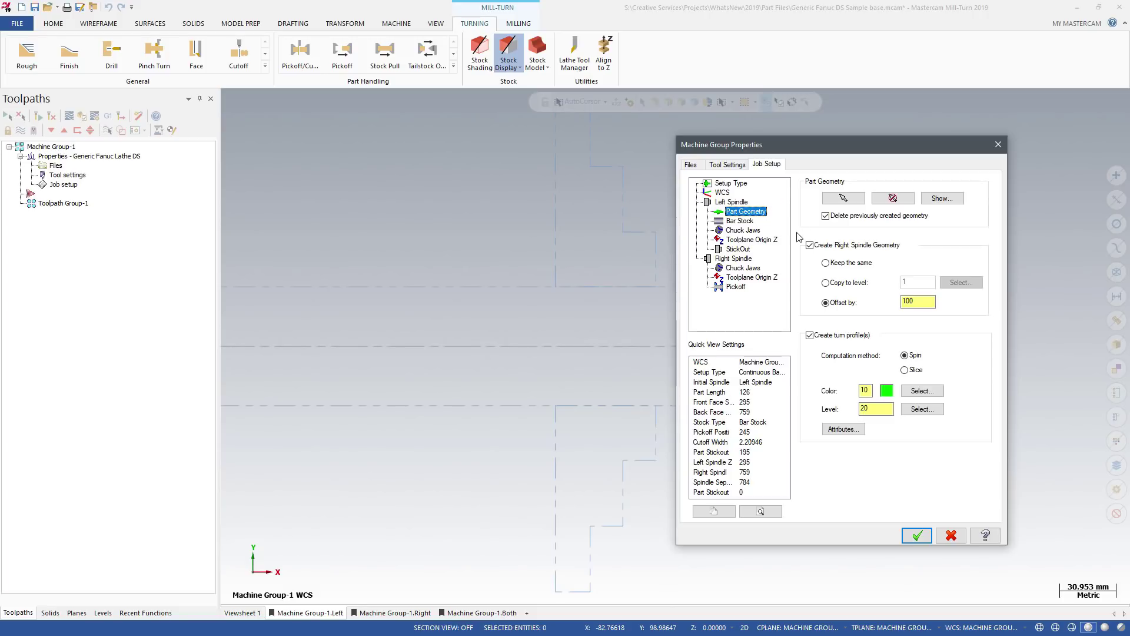
{"action": "left_click", "coordinate": [740, 221]}
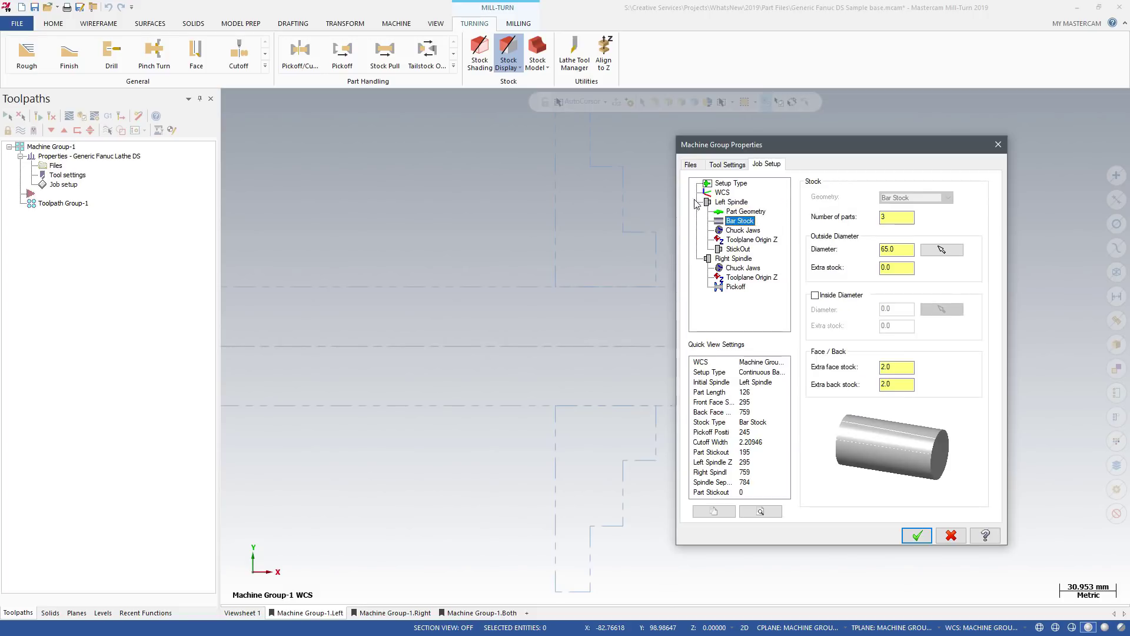
{"action": "left_click", "coordinate": [728, 231]}
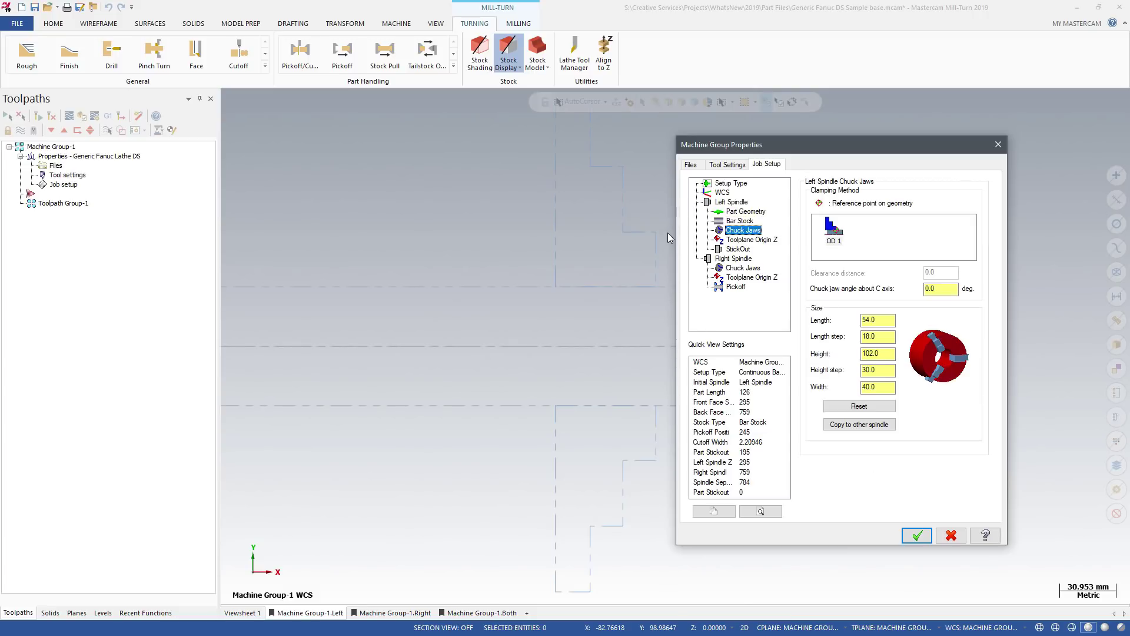
{"action": "left_click", "coordinate": [719, 239]}
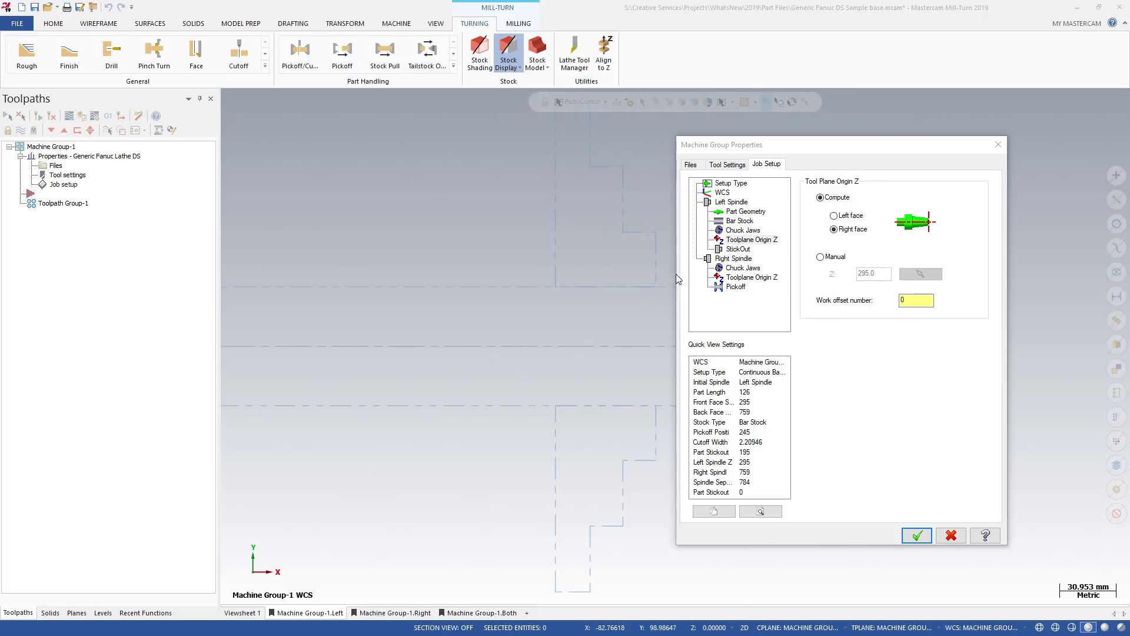
{"action": "left_click", "coordinate": [716, 288]}
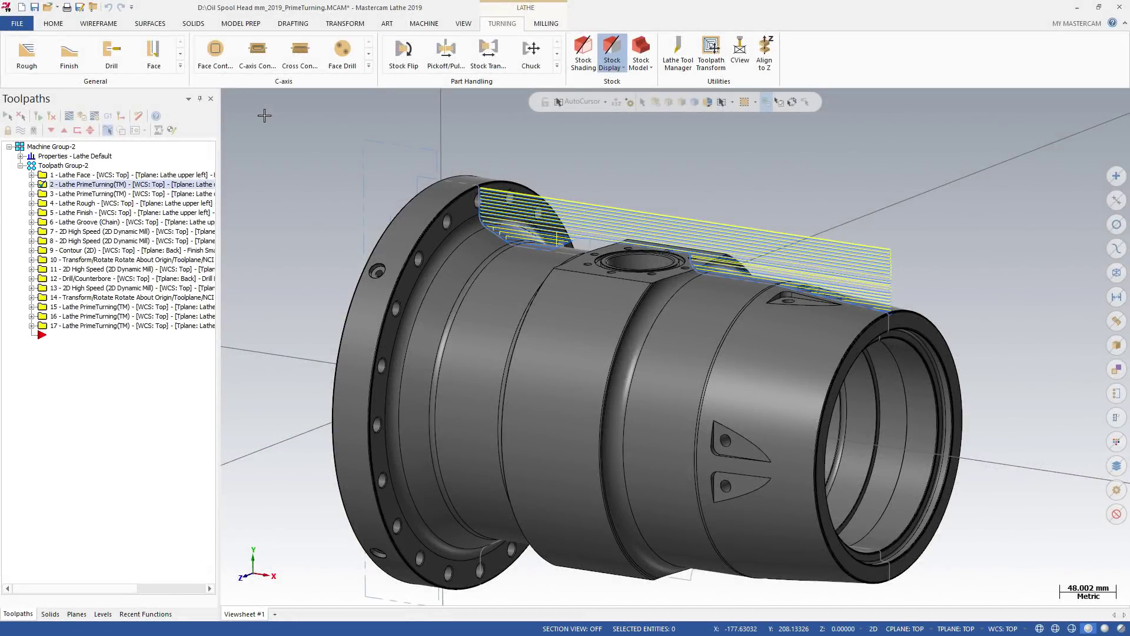
- Expand toolpath 2 and review its Lathe PrimeTurning Rough parameters
{"action": "left_click", "coordinate": [31, 184]}
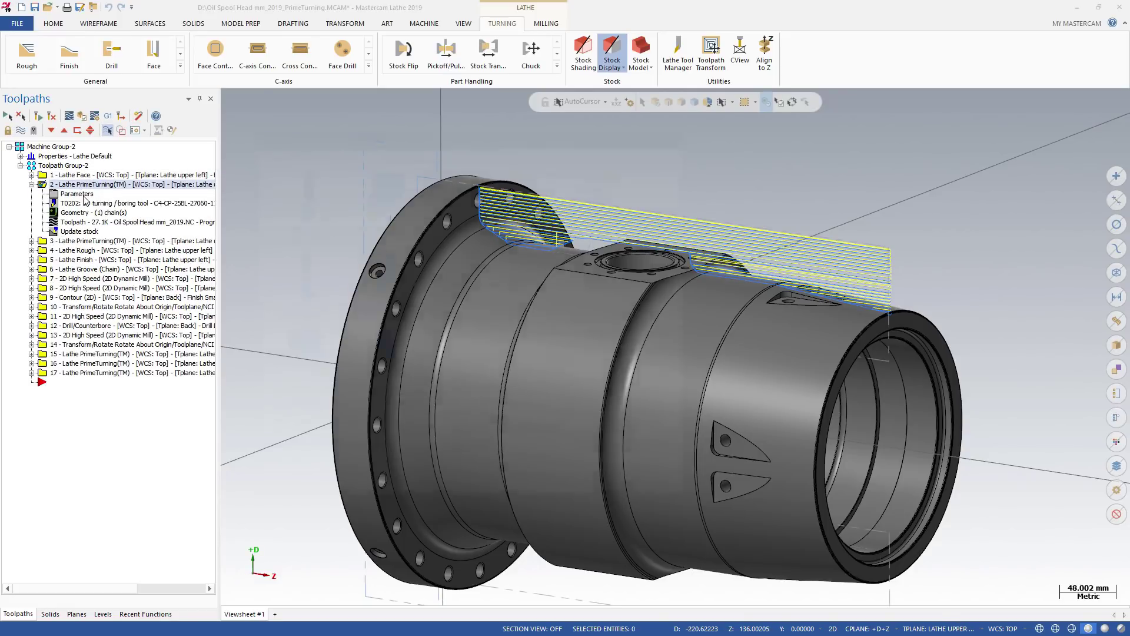
{"action": "left_click", "coordinate": [84, 197]}
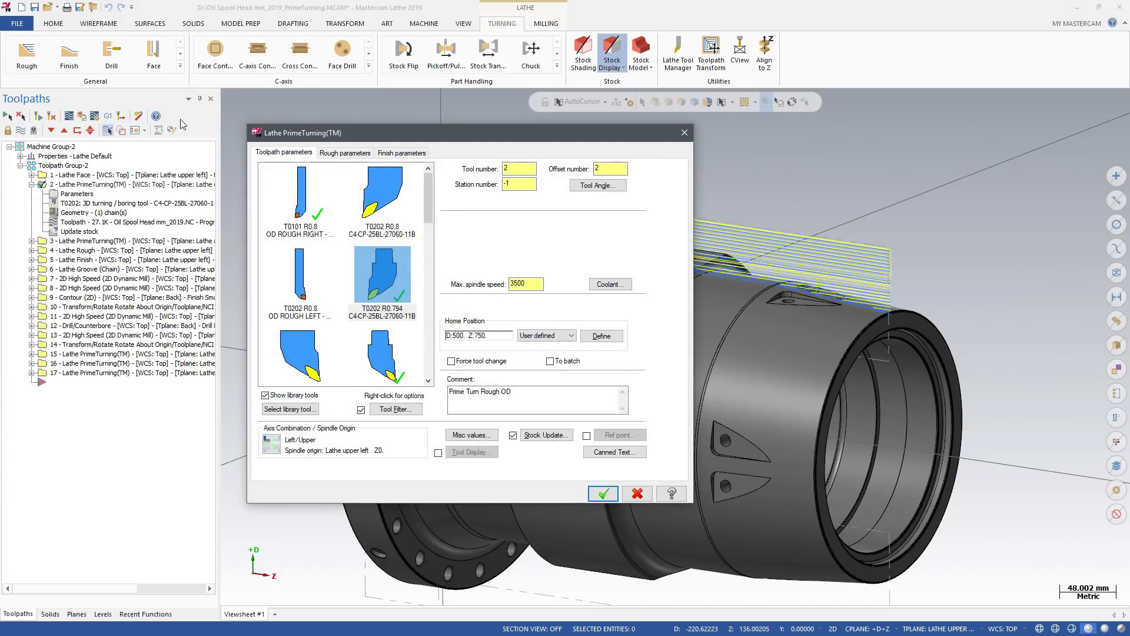
{"action": "left_click", "coordinate": [323, 156]}
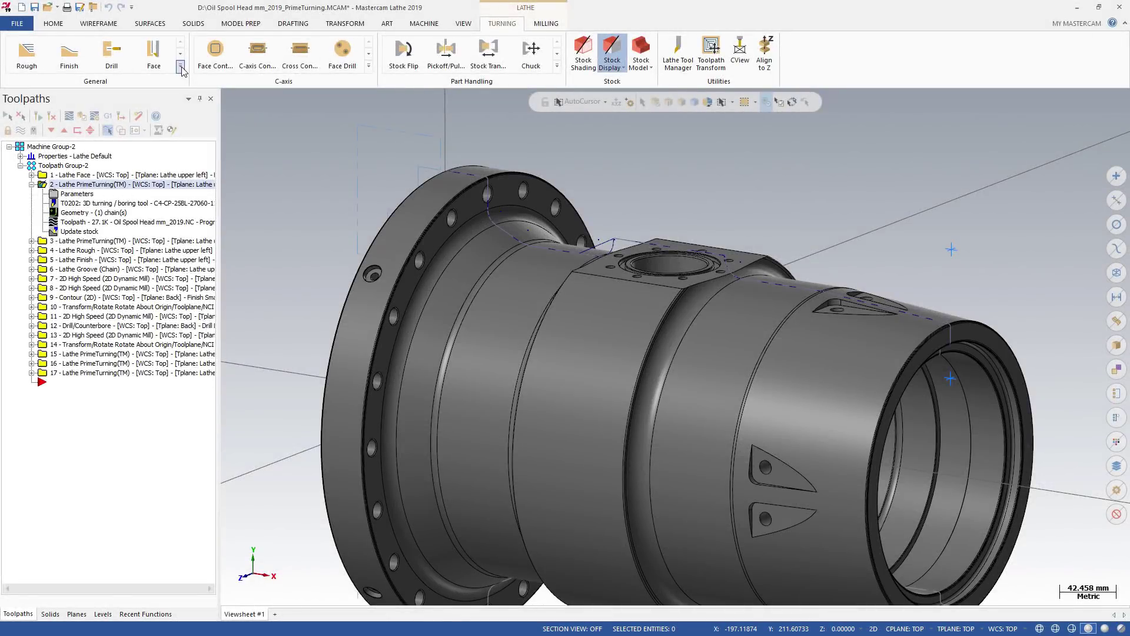
- Confirm toolpath 2's single profile chain in Chain Manager so its passes regenerate
{"action": "left_click", "coordinate": [181, 67]}
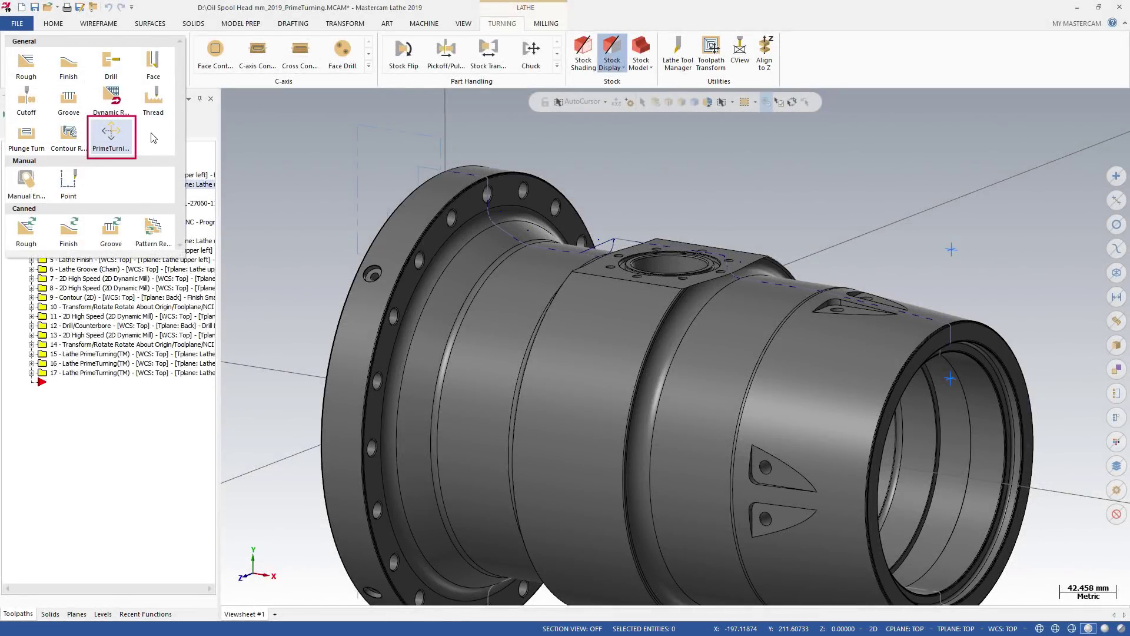
{"action": "left_click", "coordinate": [256, 146]}
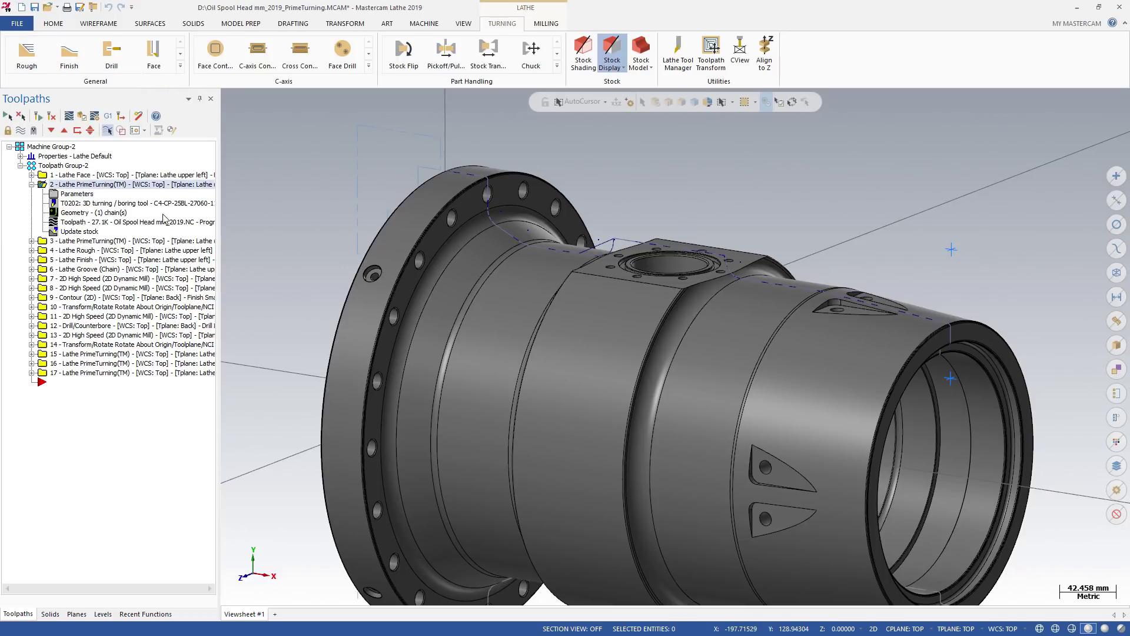
{"action": "left_click", "coordinate": [117, 215]}
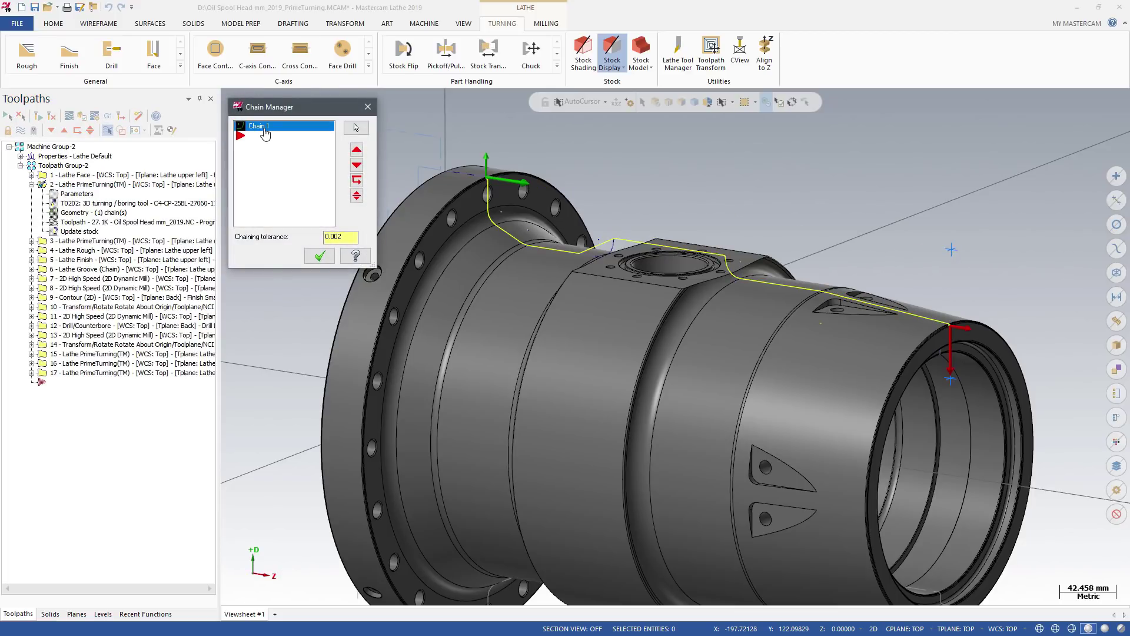
{"action": "left_click", "coordinate": [318, 256]}
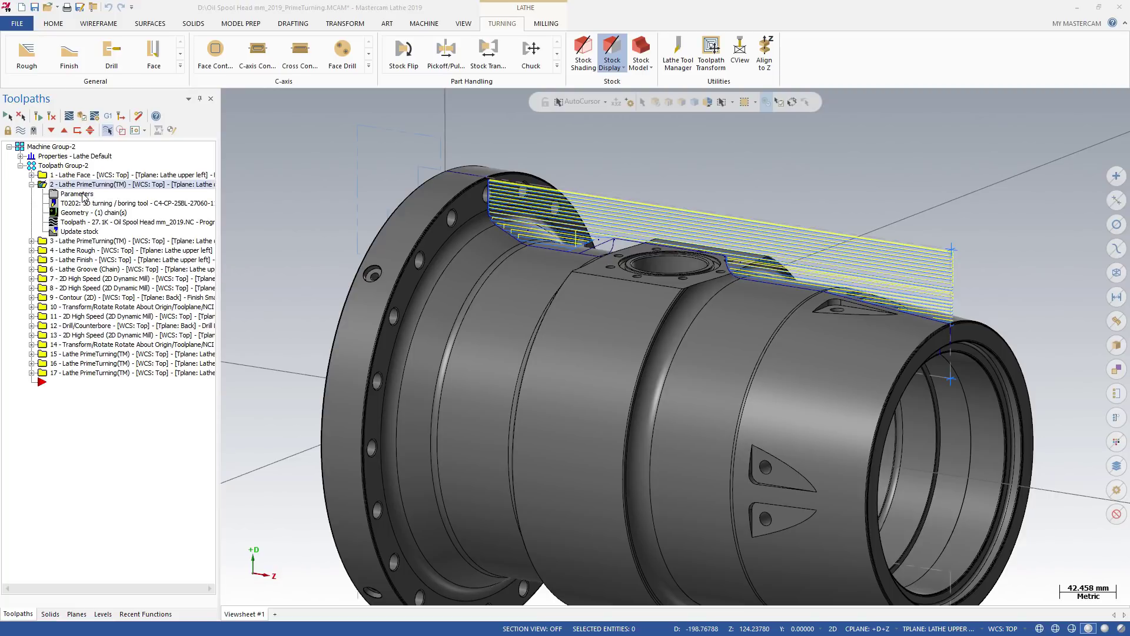
- Assign tool T0202 R0.794 from the CoroTurn Prime_3d_mm library to toolpath 2
{"action": "left_click", "coordinate": [84, 197]}
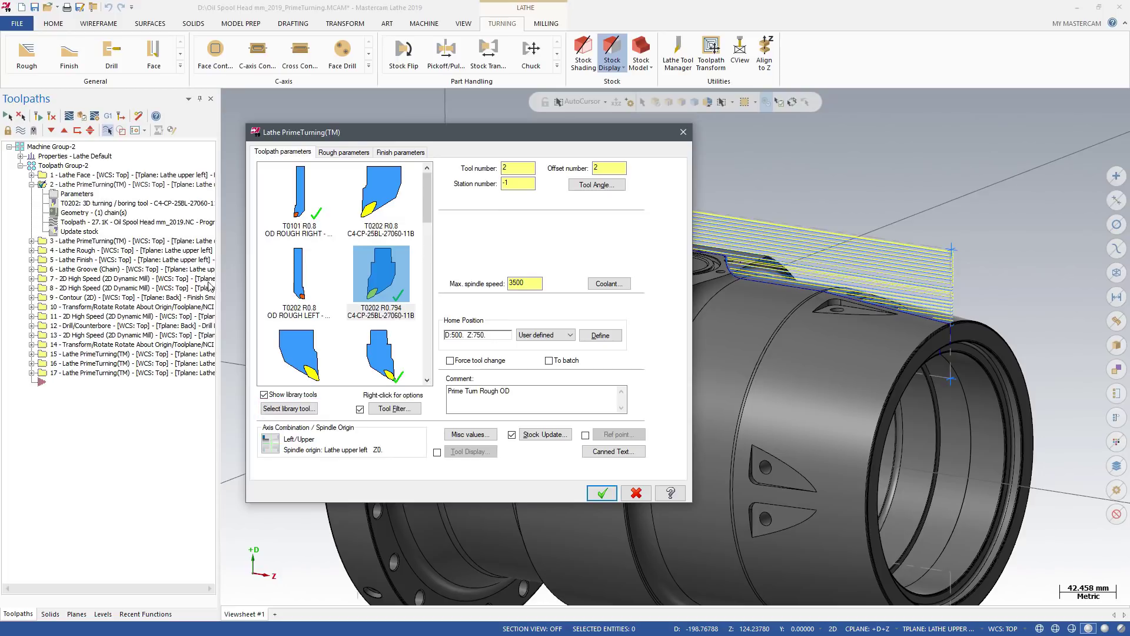
{"action": "left_click", "coordinate": [289, 409]}
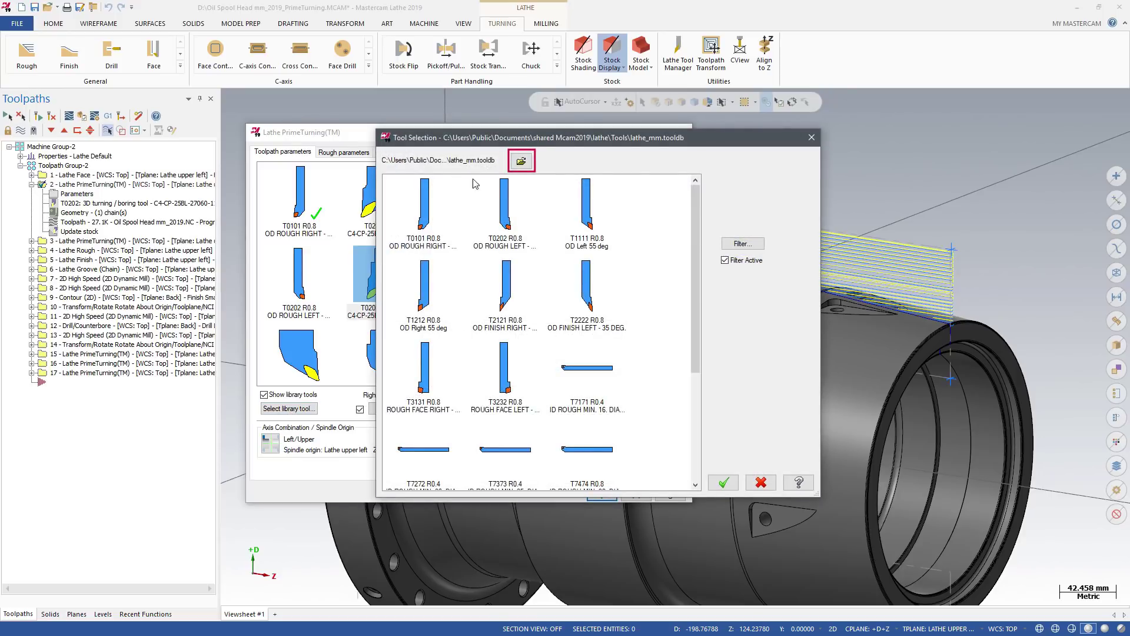
{"action": "left_click", "coordinate": [521, 162]}
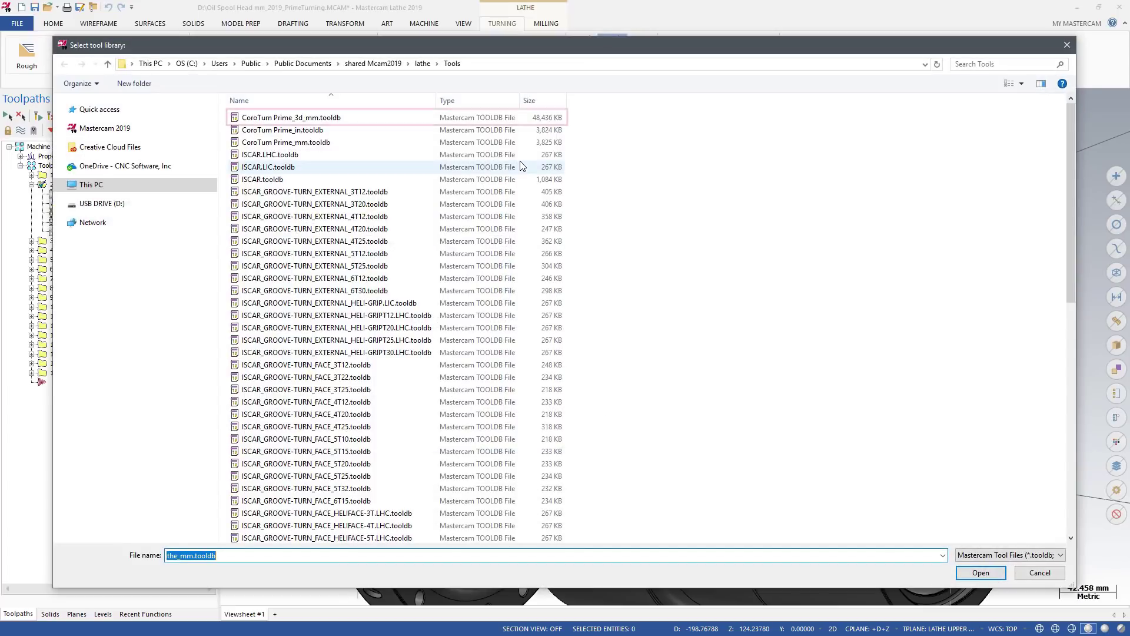
{"action": "left_click", "coordinate": [471, 121]}
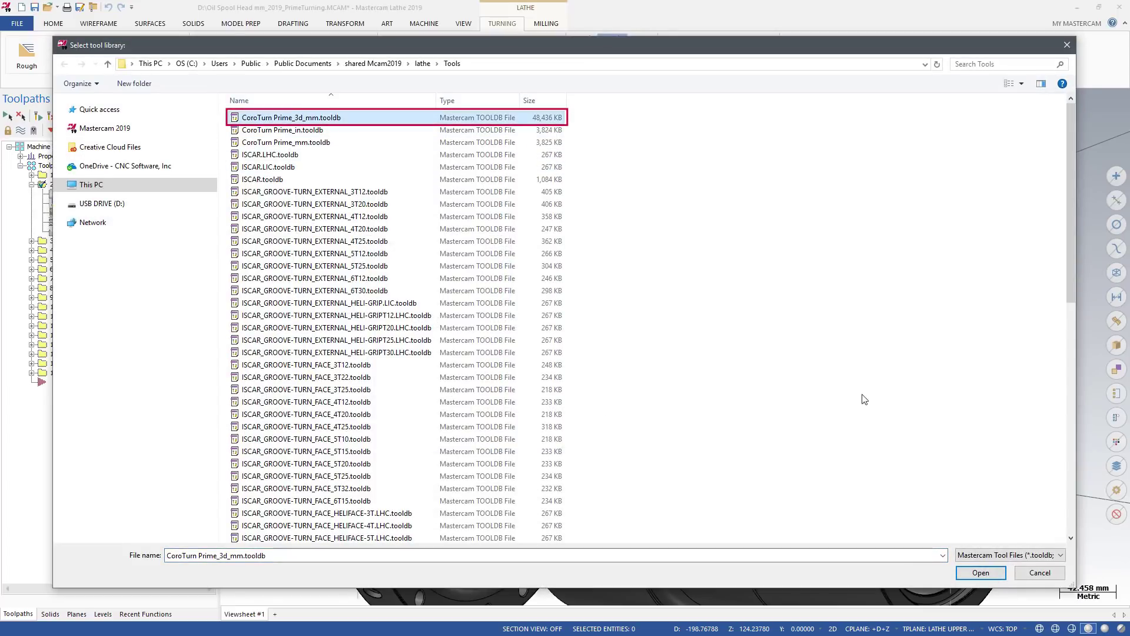
{"action": "left_click", "coordinate": [981, 572]}
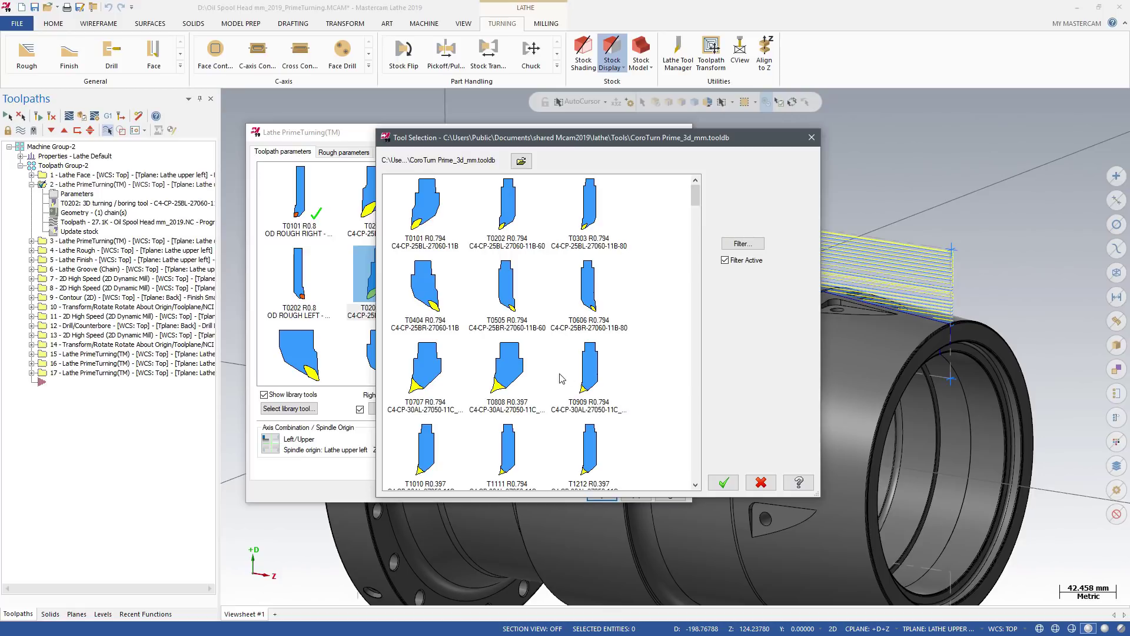
{"action": "left_click", "coordinate": [427, 390]}
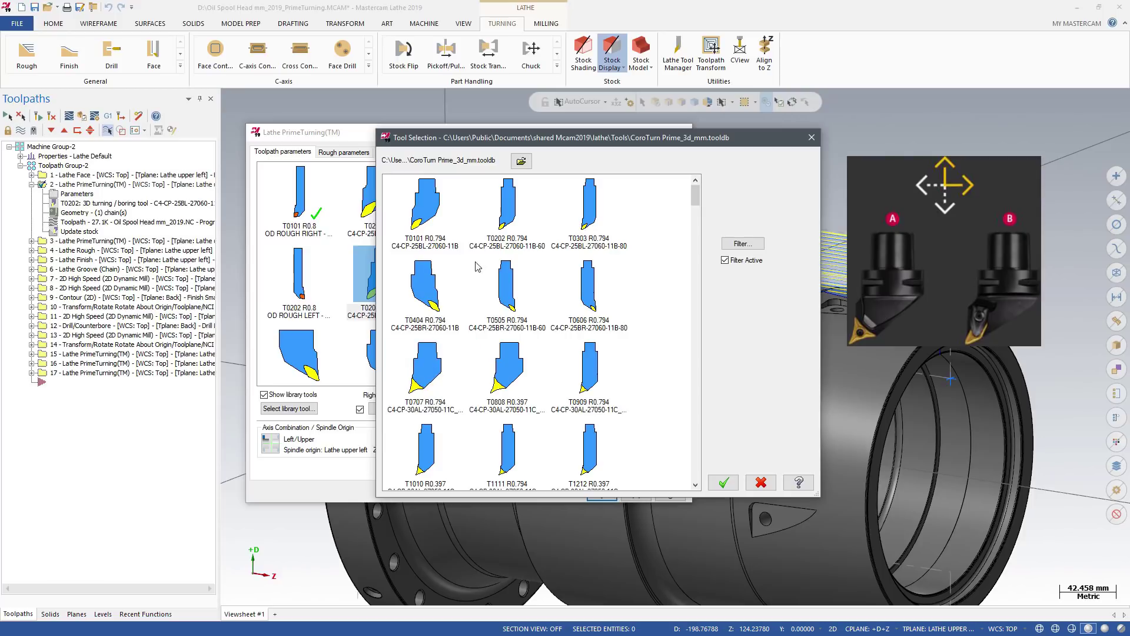
{"action": "mouse_move", "coordinate": [592, 209]}
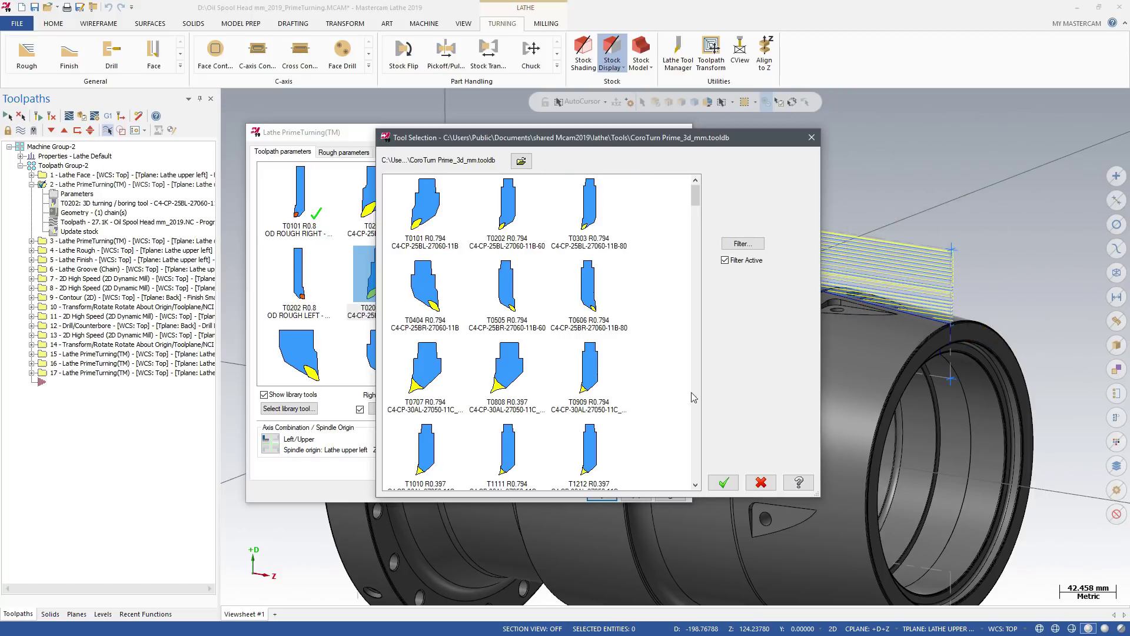
{"action": "left_click", "coordinate": [723, 483]}
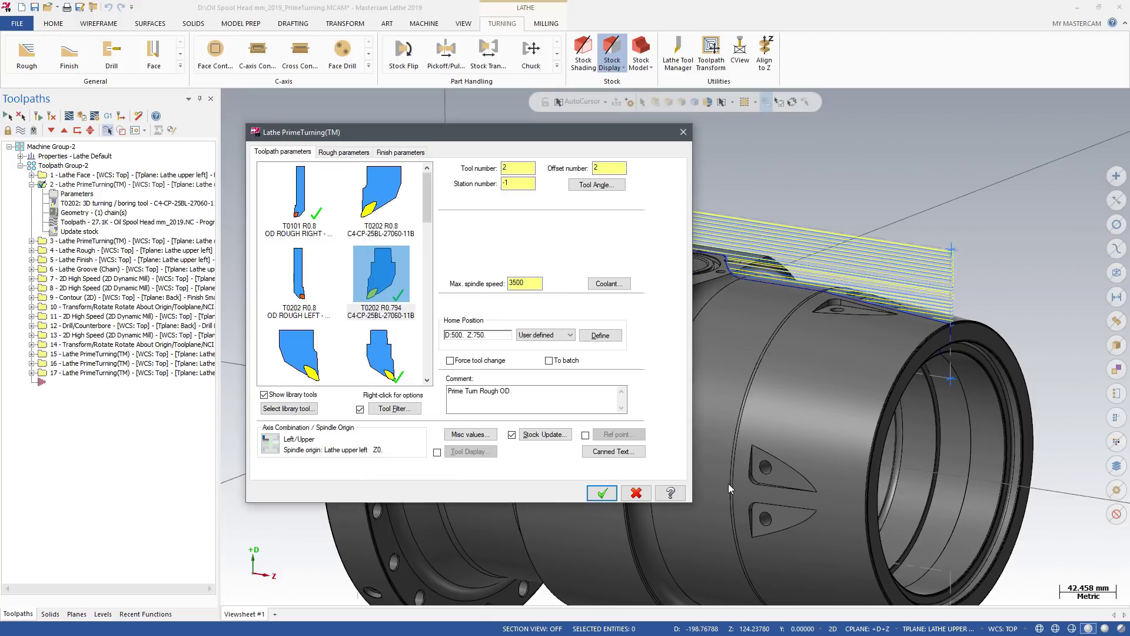
- Regenerate toolpath 2 and play a backplot of toolpath 3
{"action": "left_click", "coordinate": [610, 499]}
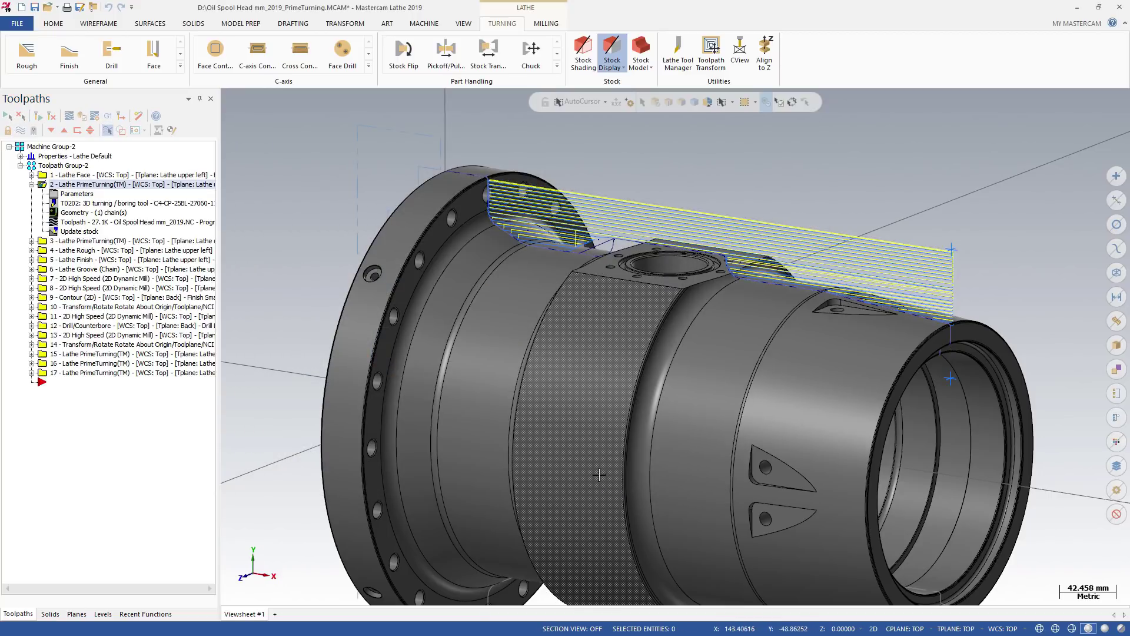
{"action": "left_click", "coordinate": [86, 243]}
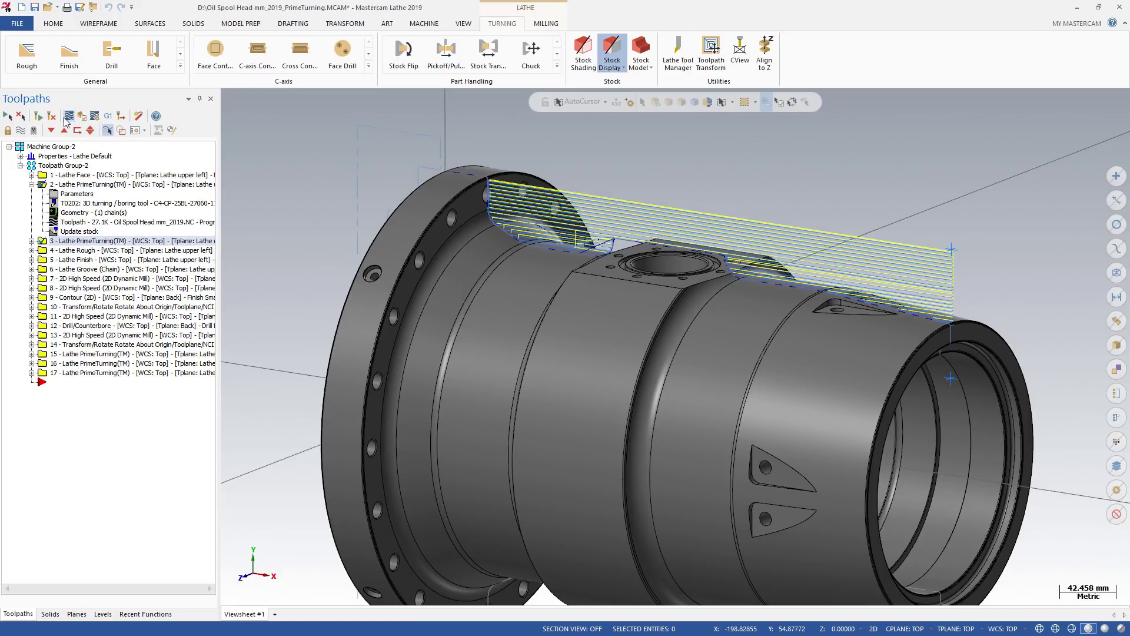
{"action": "left_click", "coordinate": [66, 118]}
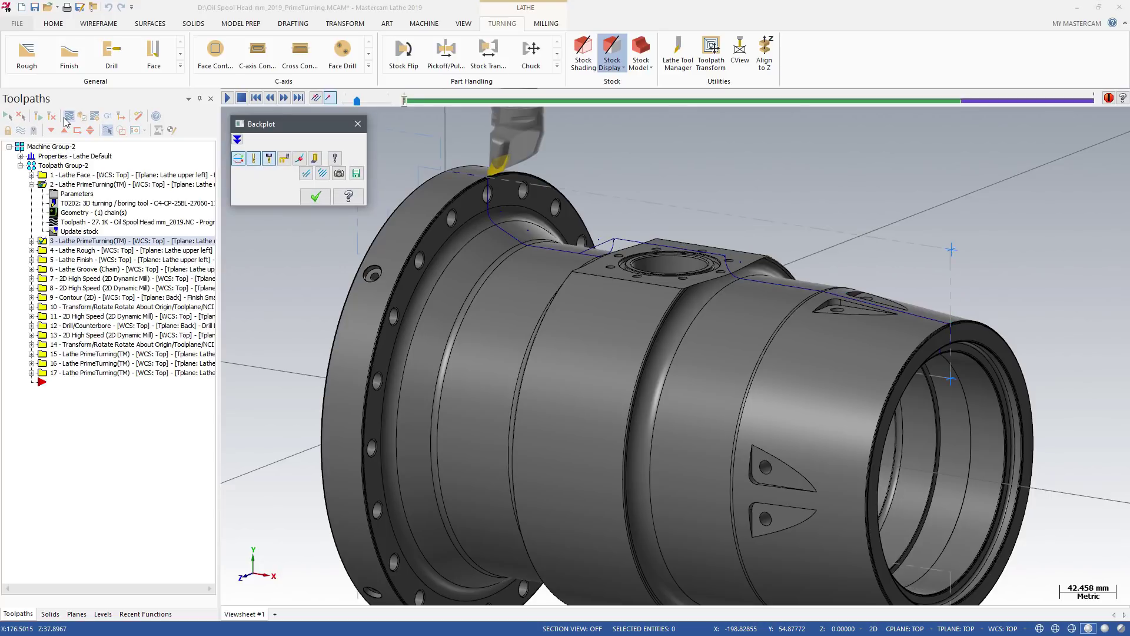
{"action": "left_click", "coordinate": [227, 98]}
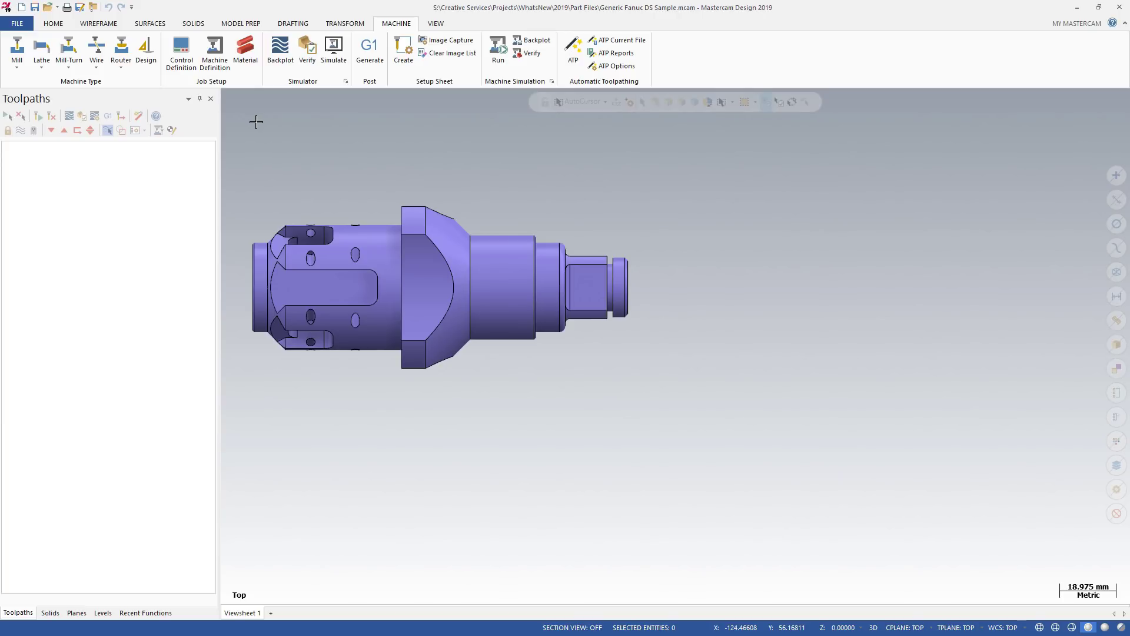
- Load the Generic Fanuc Lathe DS.machine mill-turn machine
{"action": "left_click", "coordinate": [69, 67]}
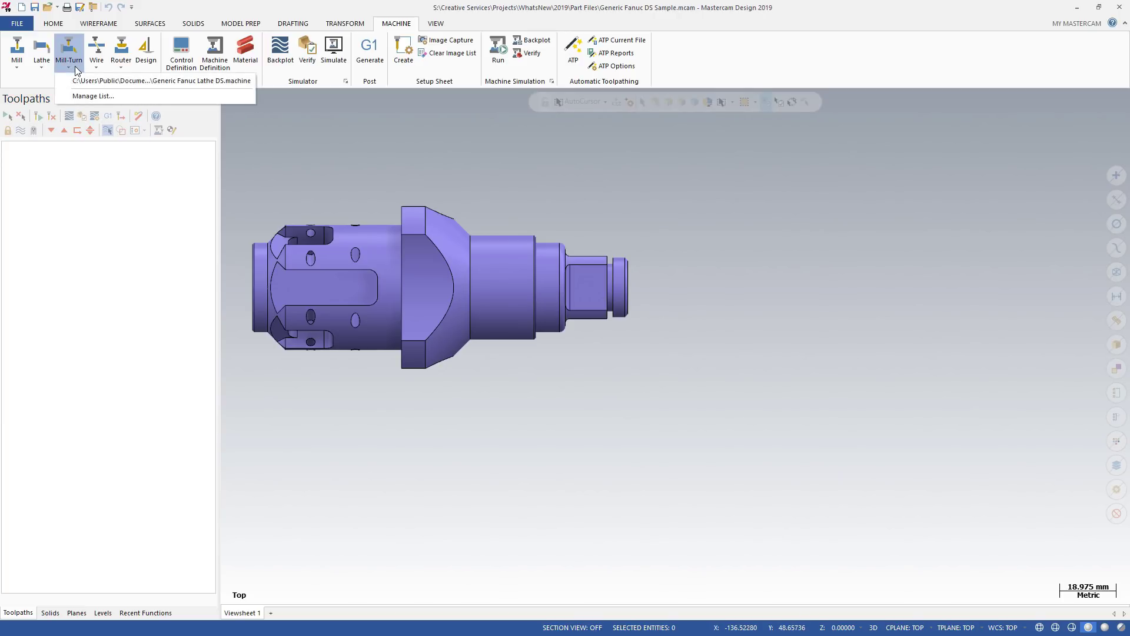
{"action": "left_click", "coordinate": [81, 80]}
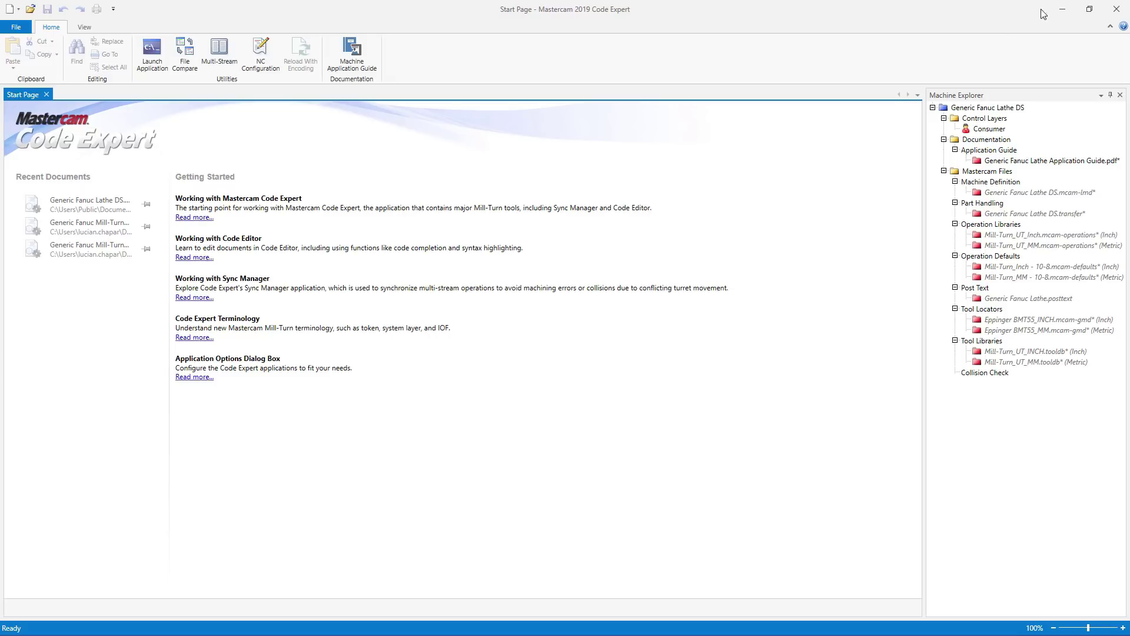
- Minimize Code Expert to return to the Mill-Turn machine group properties
{"action": "left_click", "coordinate": [1059, 12]}
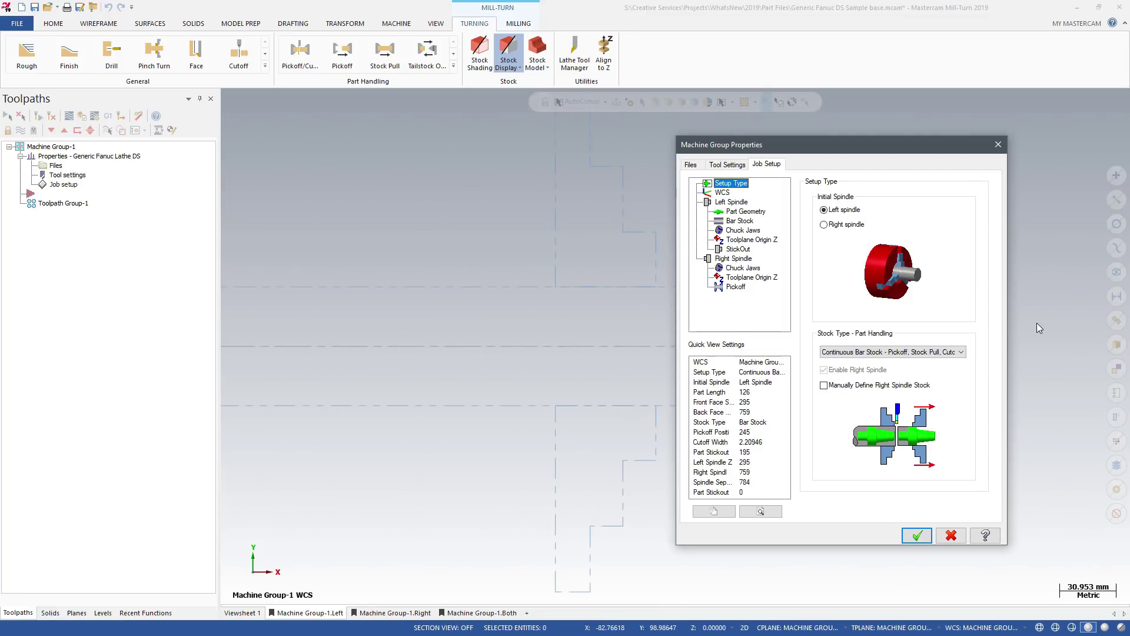
- Review stock type, part geometry, bar stock, chuck jaws, toolplane and pickoff settings, then accept
{"action": "left_click", "coordinate": [961, 352]}
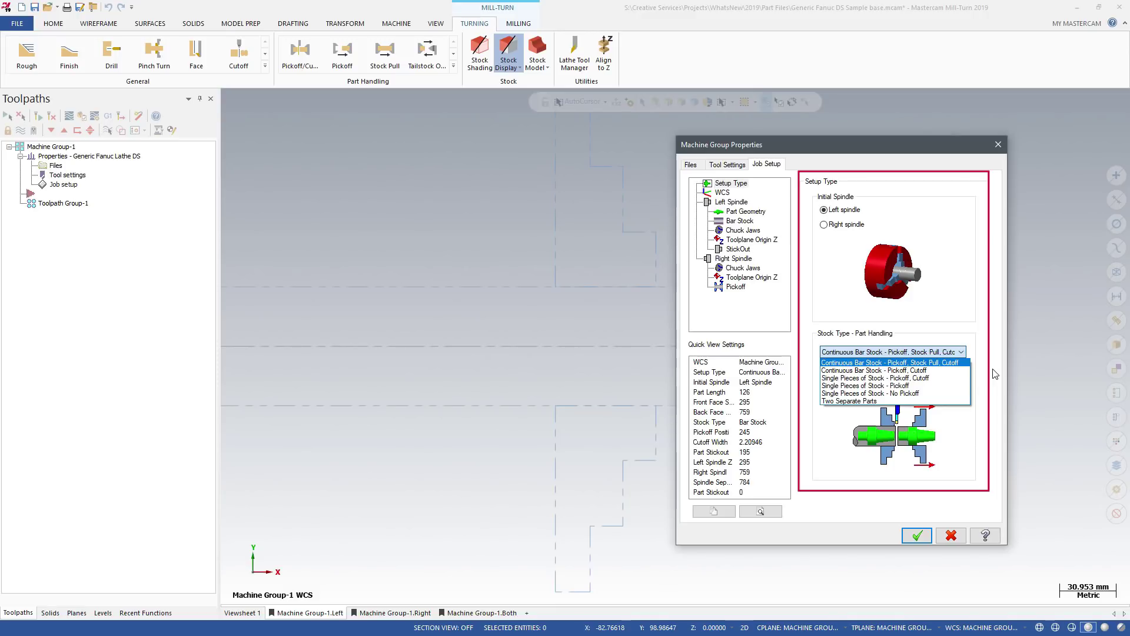
{"action": "key", "text": "Escape"}
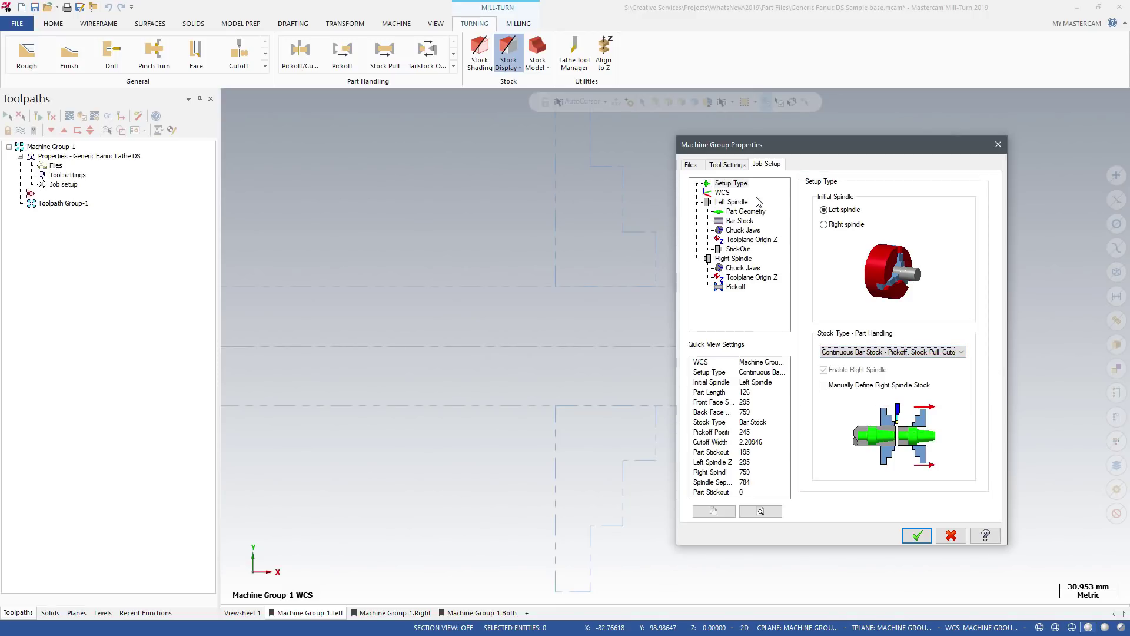
{"action": "left_click", "coordinate": [741, 214]}
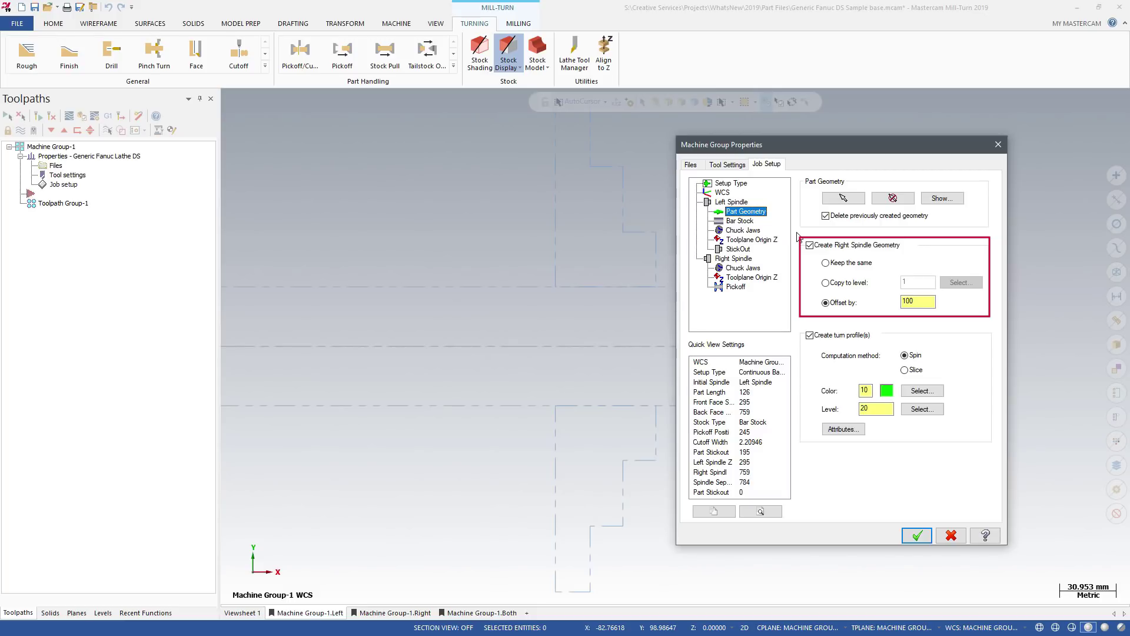
{"action": "left_click", "coordinate": [740, 221]}
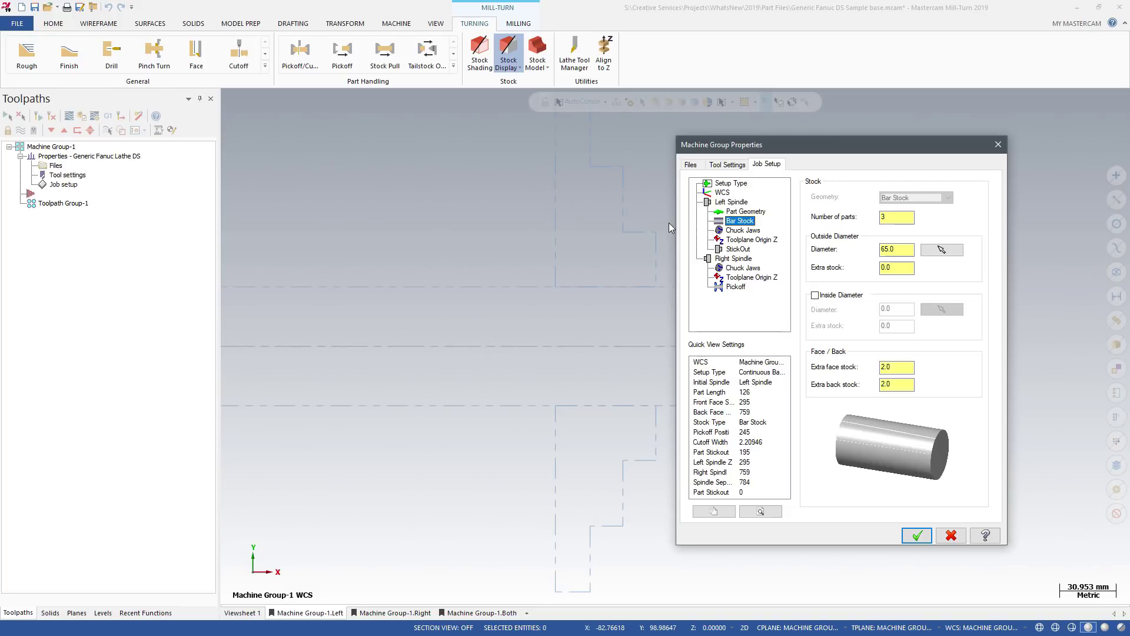
{"action": "left_click", "coordinate": [728, 229]}
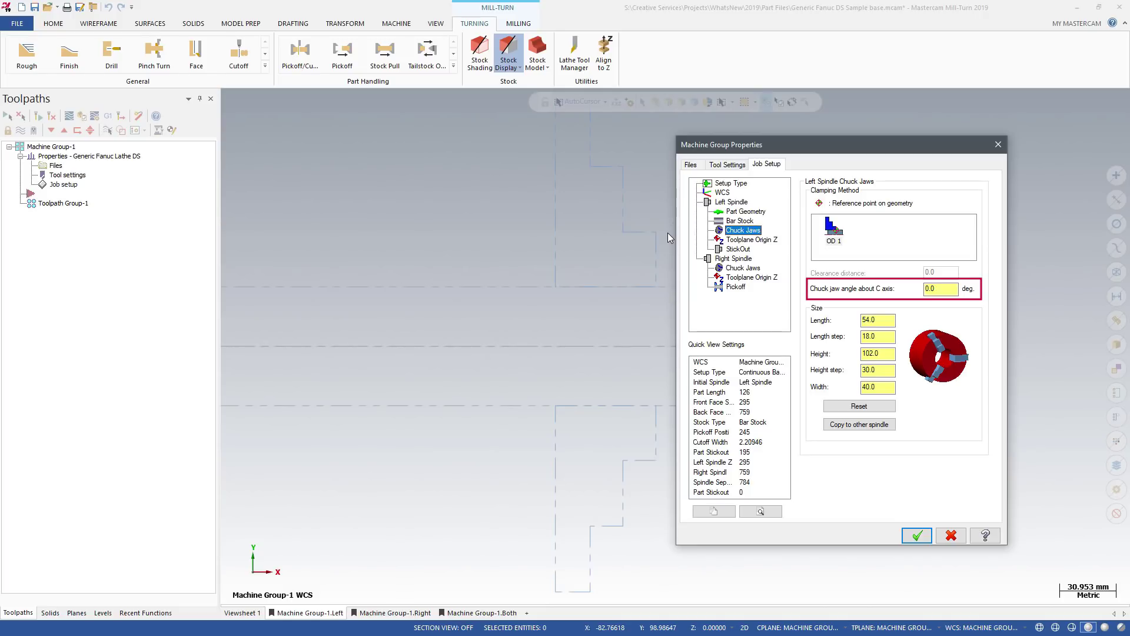
{"action": "key", "text": "Down"}
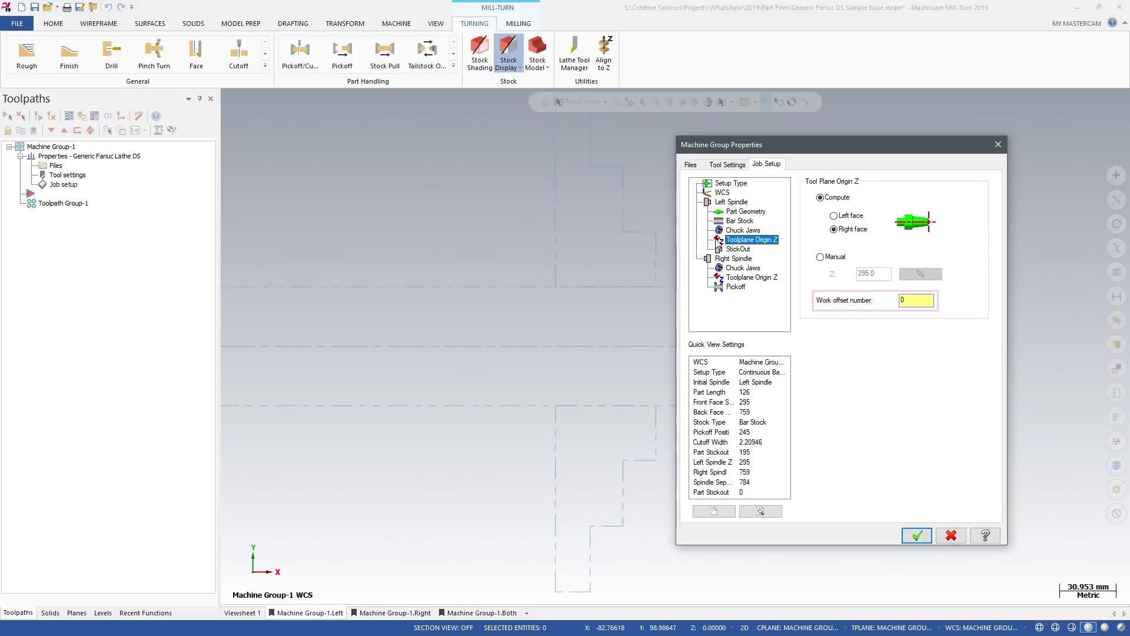
{"action": "left_click", "coordinate": [669, 242]}
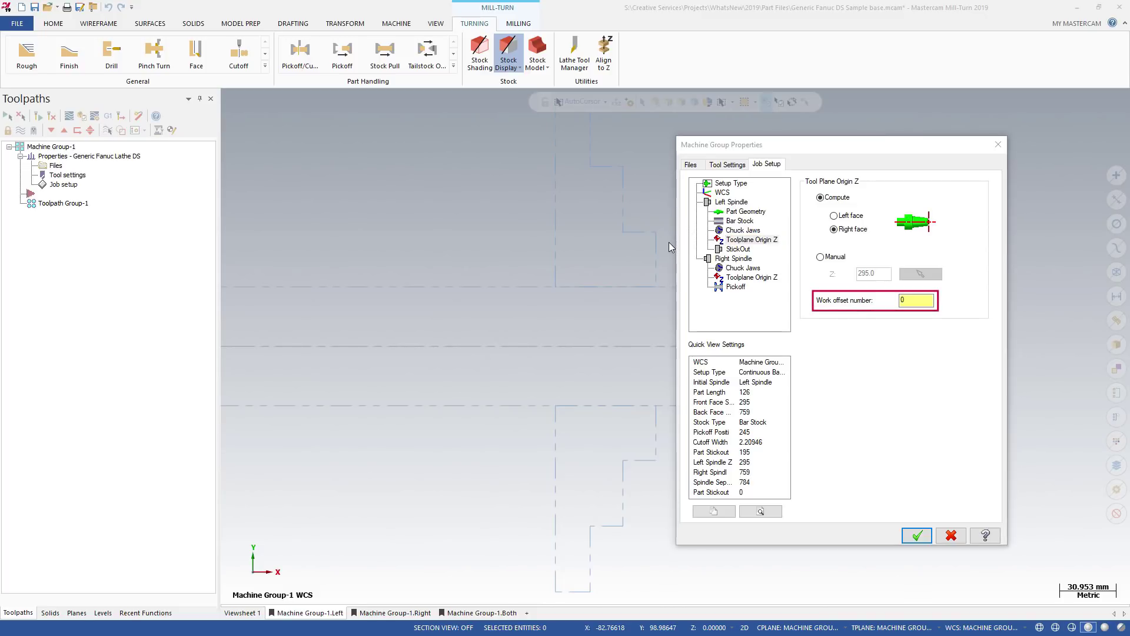
{"action": "left_click", "coordinate": [719, 287]}
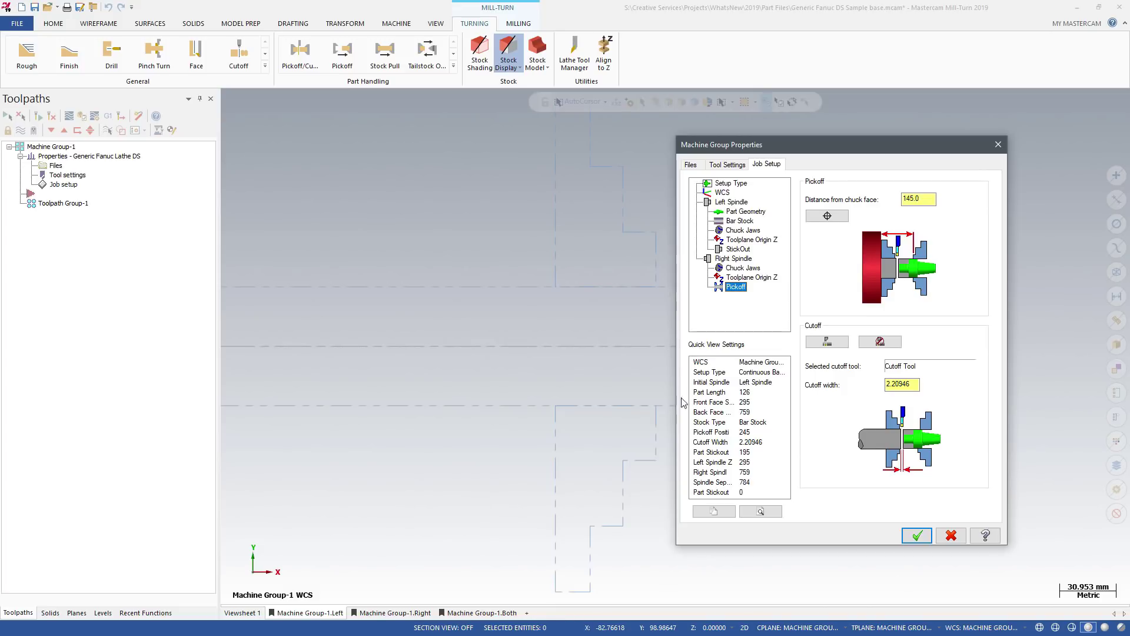
{"action": "left_click", "coordinate": [907, 541]}
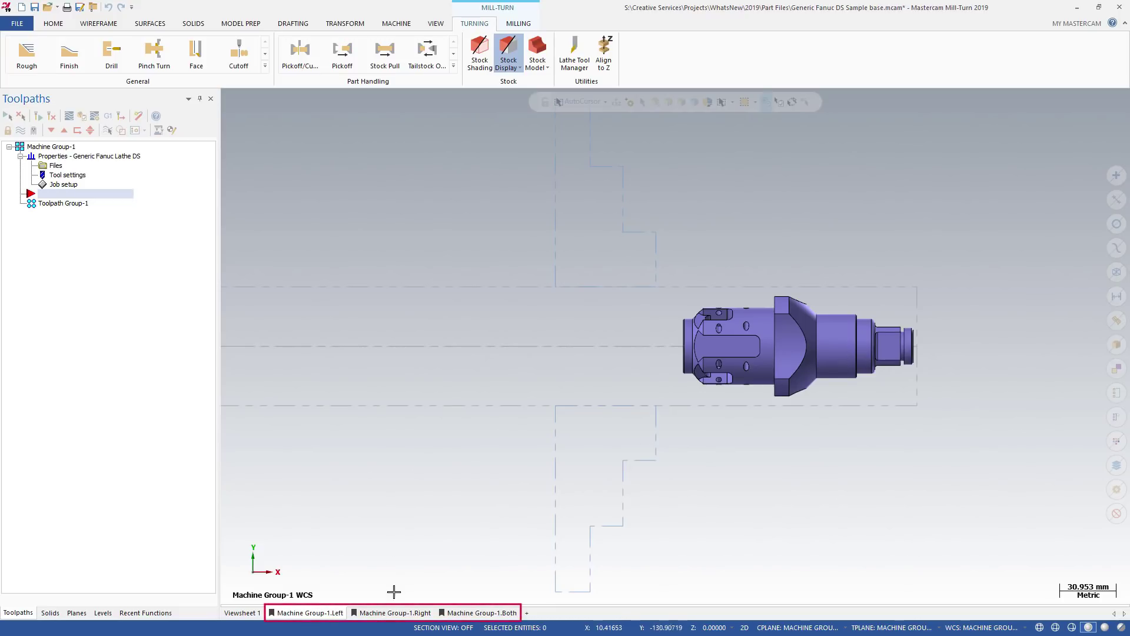
- Switch to the Machine Group-1.Right and Both viewsheets and check the Planes manager
{"action": "left_click", "coordinate": [393, 612]}
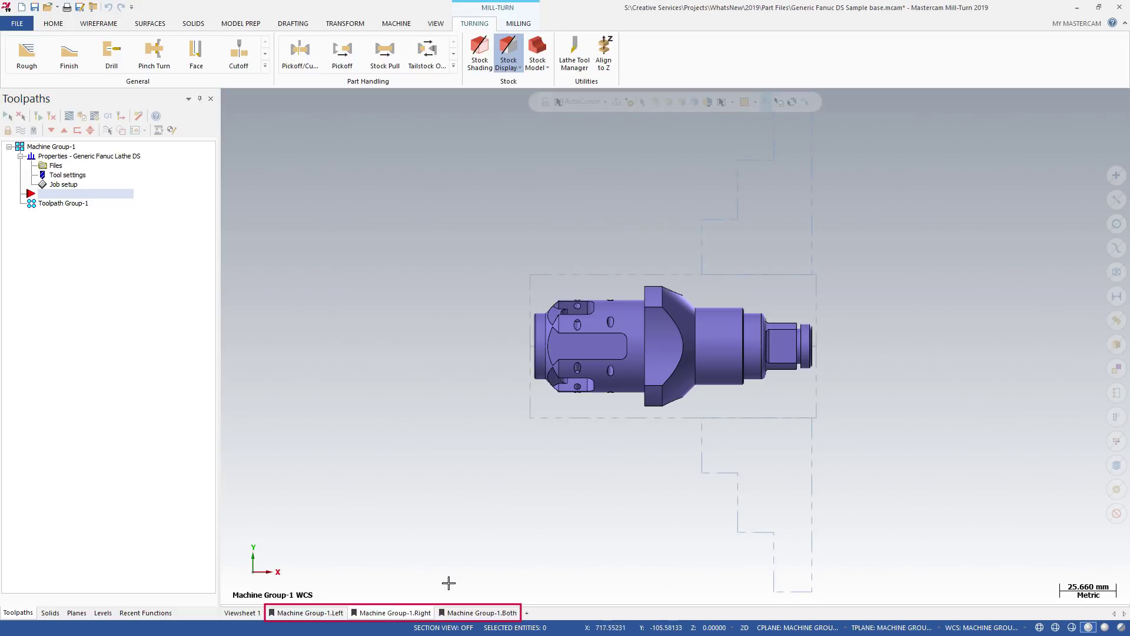
{"action": "left_click", "coordinate": [454, 612]}
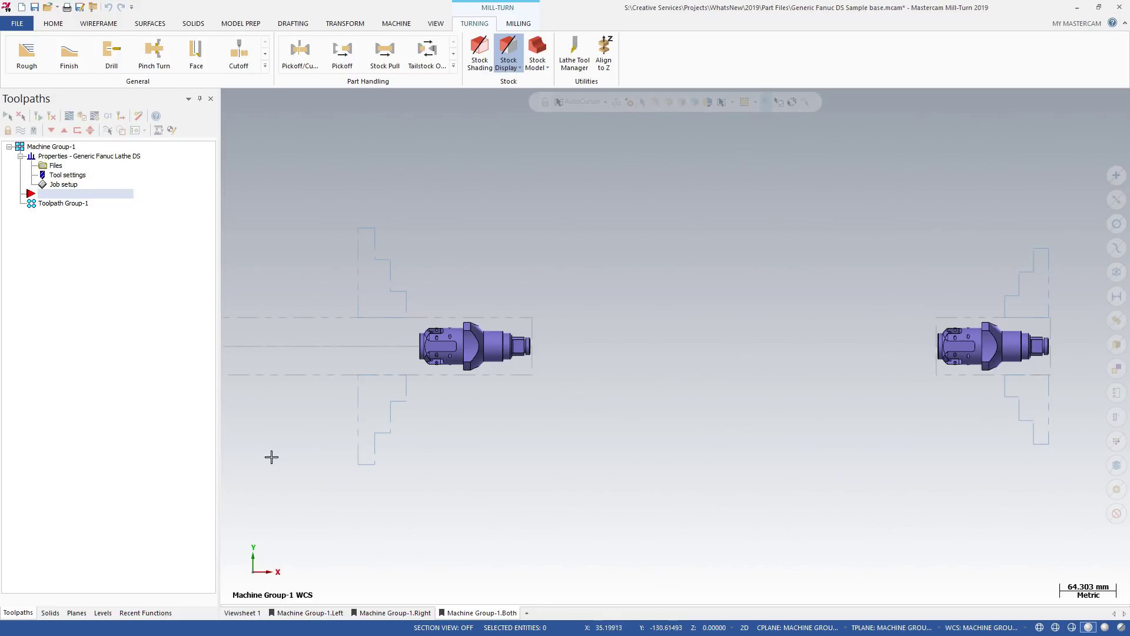
{"action": "left_click", "coordinate": [76, 612]}
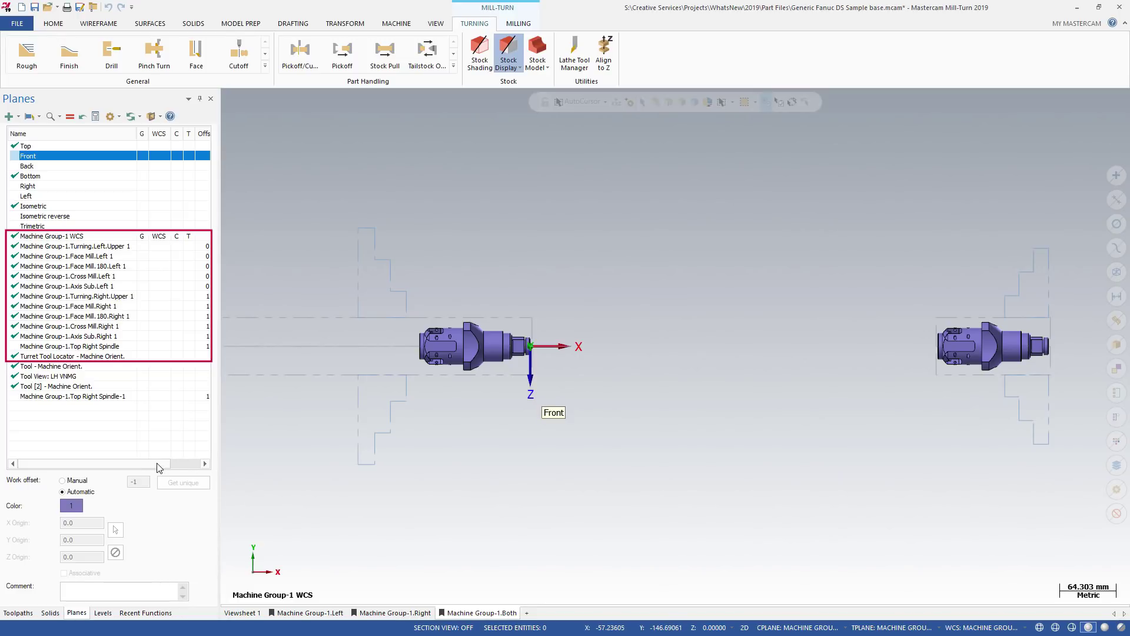
{"action": "mouse_move", "coordinate": [158, 468]}
{"action": "left_mouse_down"}
{"action": "mouse_move", "coordinate": [178, 468]}
{"action": "mouse_move", "coordinate": [166, 469]}
{"action": "left_mouse_up"}
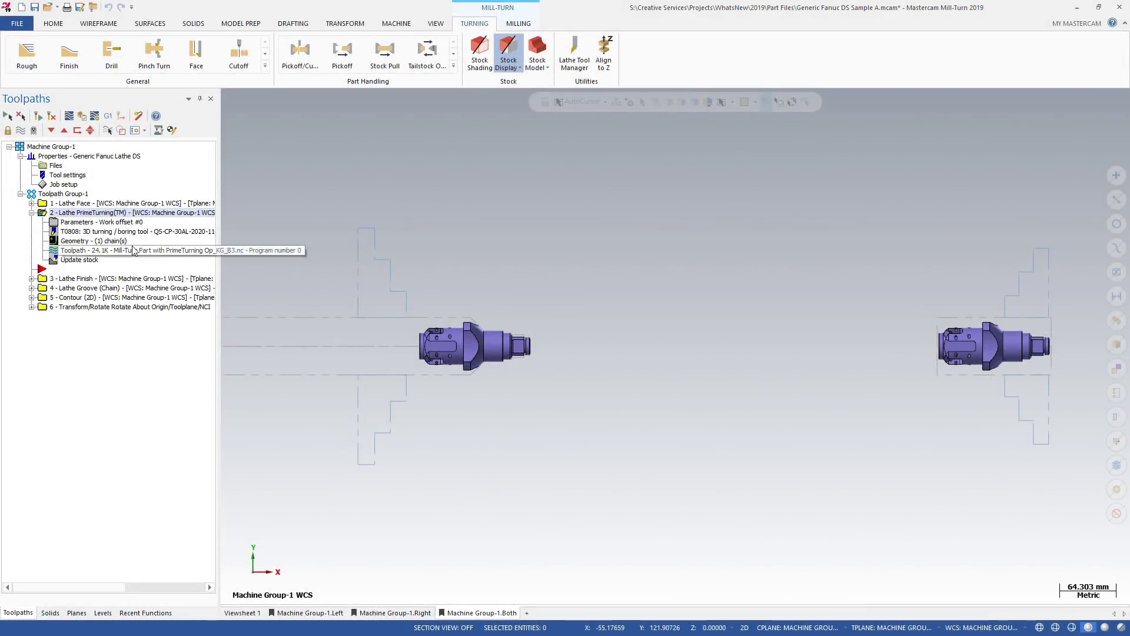
- Review the Lathe PrimeTurning operation's Rough and Finish parameters
{"action": "left_click", "coordinate": [112, 223]}
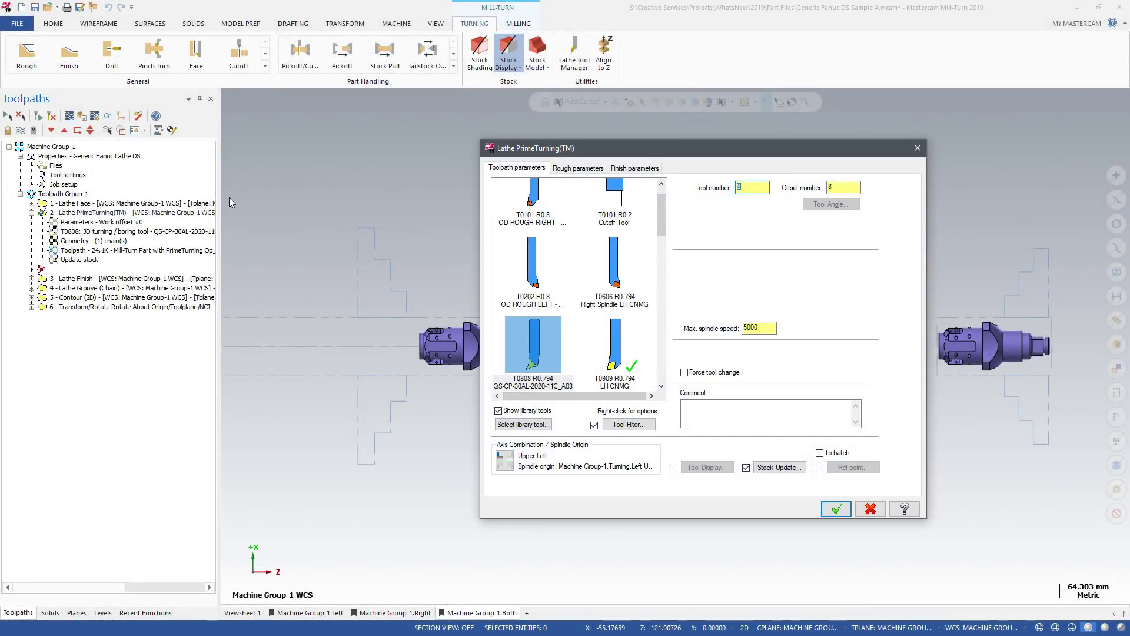
{"action": "left_click", "coordinate": [564, 169]}
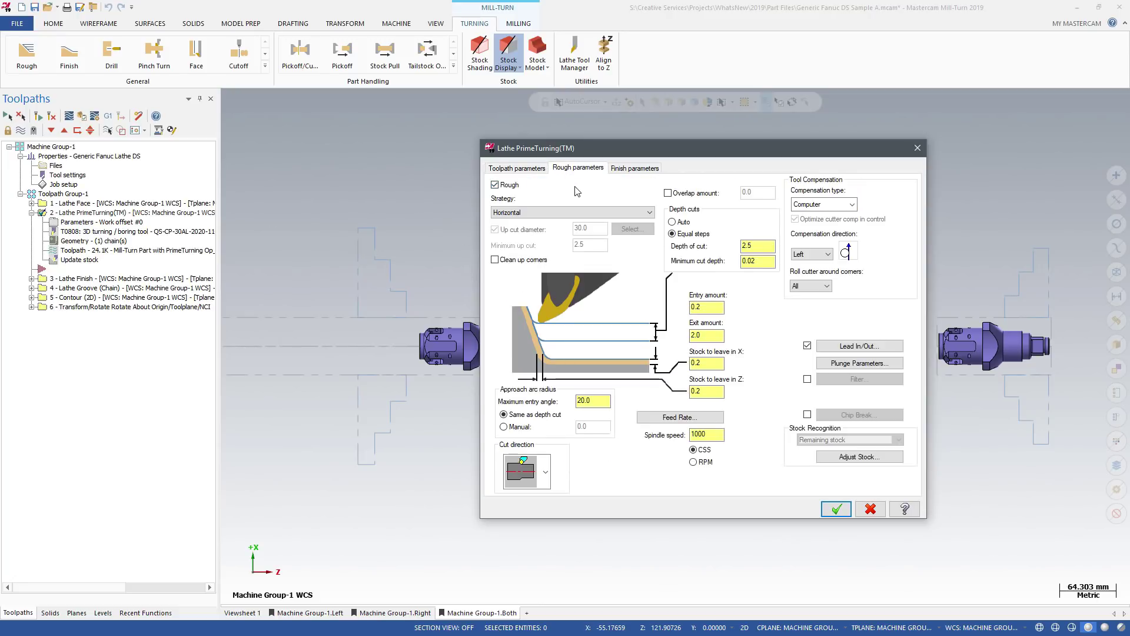
{"action": "left_click", "coordinate": [621, 172]}
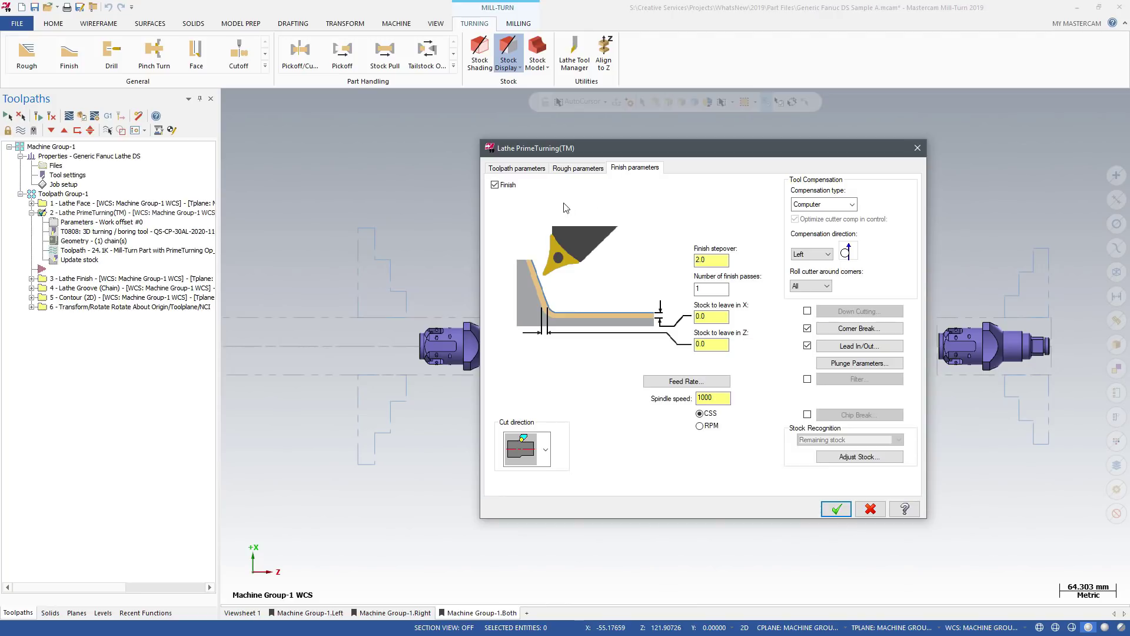
- Inspect tool T0808 QS-CP-30AL-2020-11C in Tool Designer and accept the operation
{"action": "left_click", "coordinate": [533, 173]}
{"action": "right_click", "coordinate": [547, 331]}
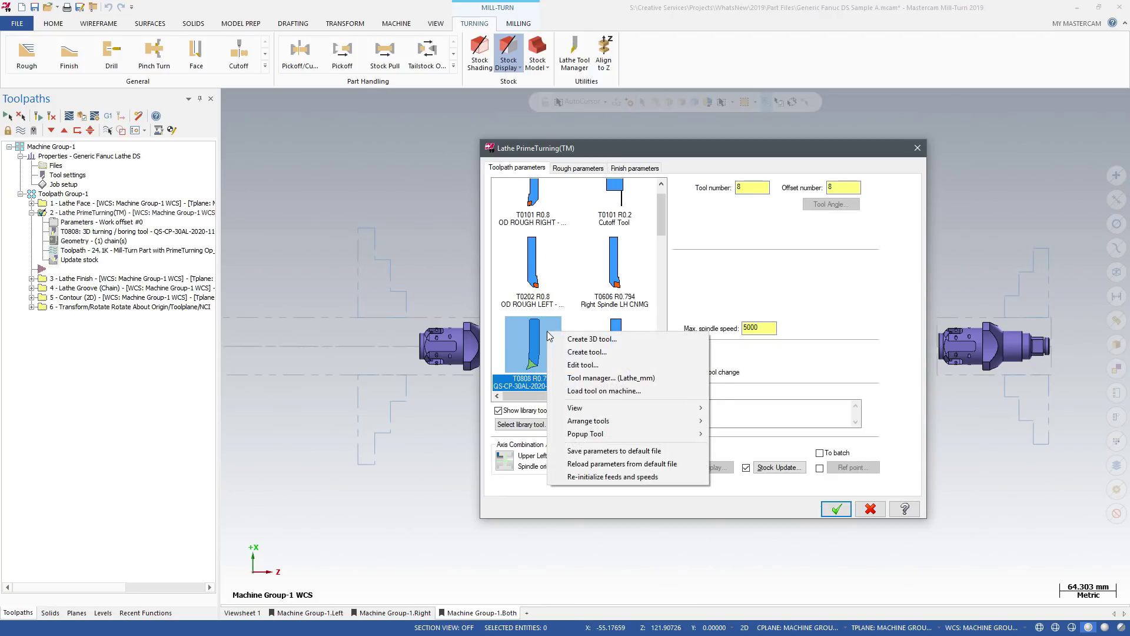
{"action": "left_click", "coordinate": [565, 366]}
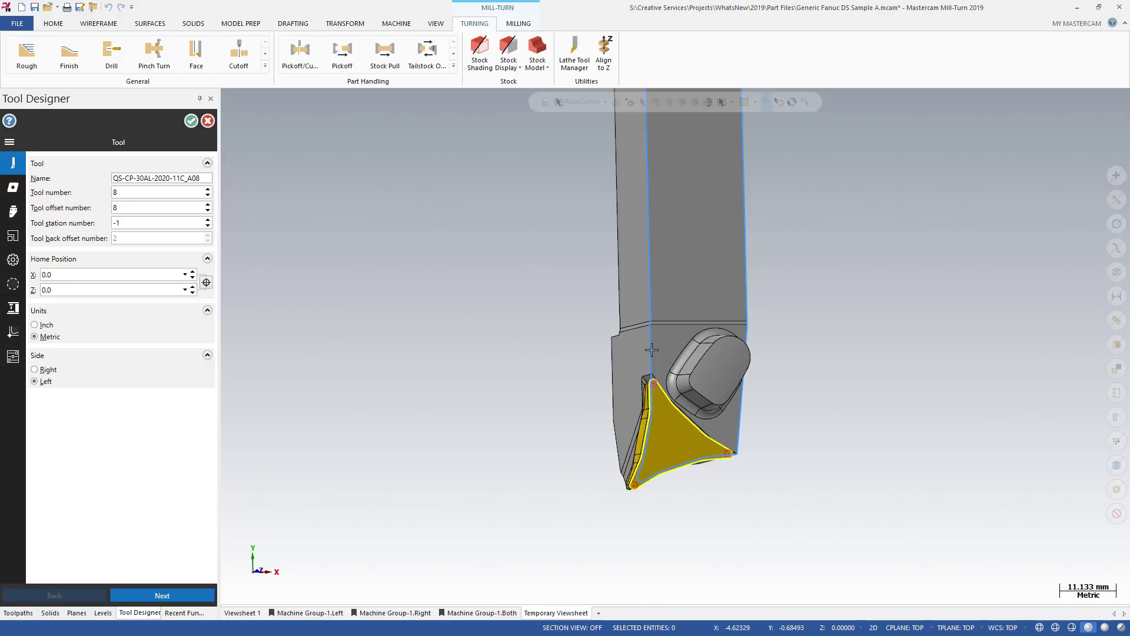
{"action": "left_click", "coordinate": [191, 121]}
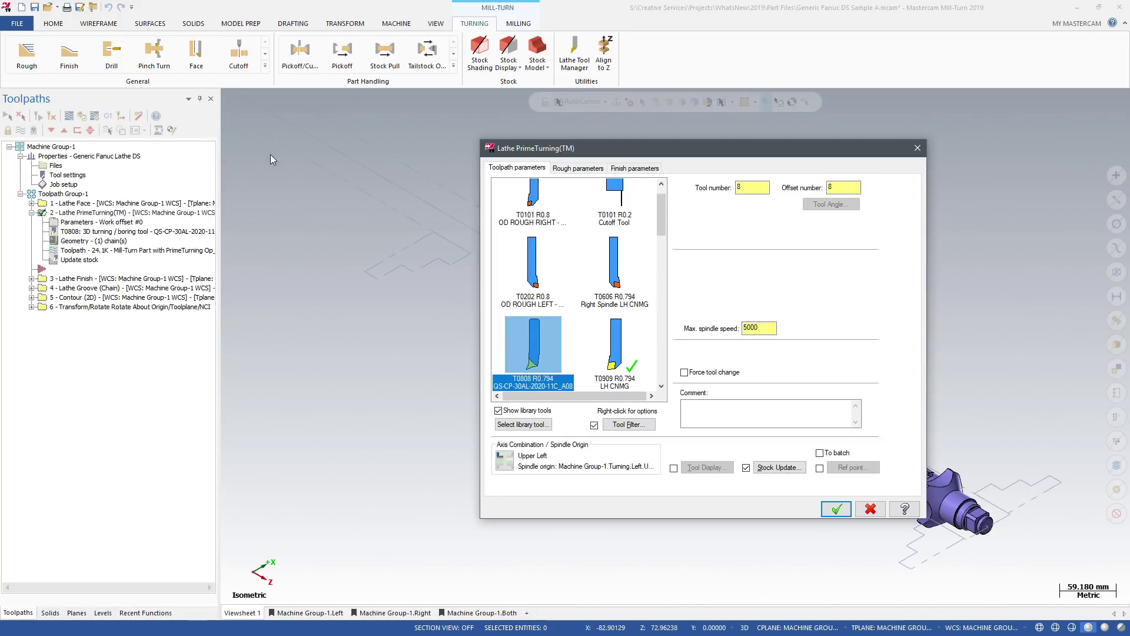
{"action": "key", "text": "Return"}
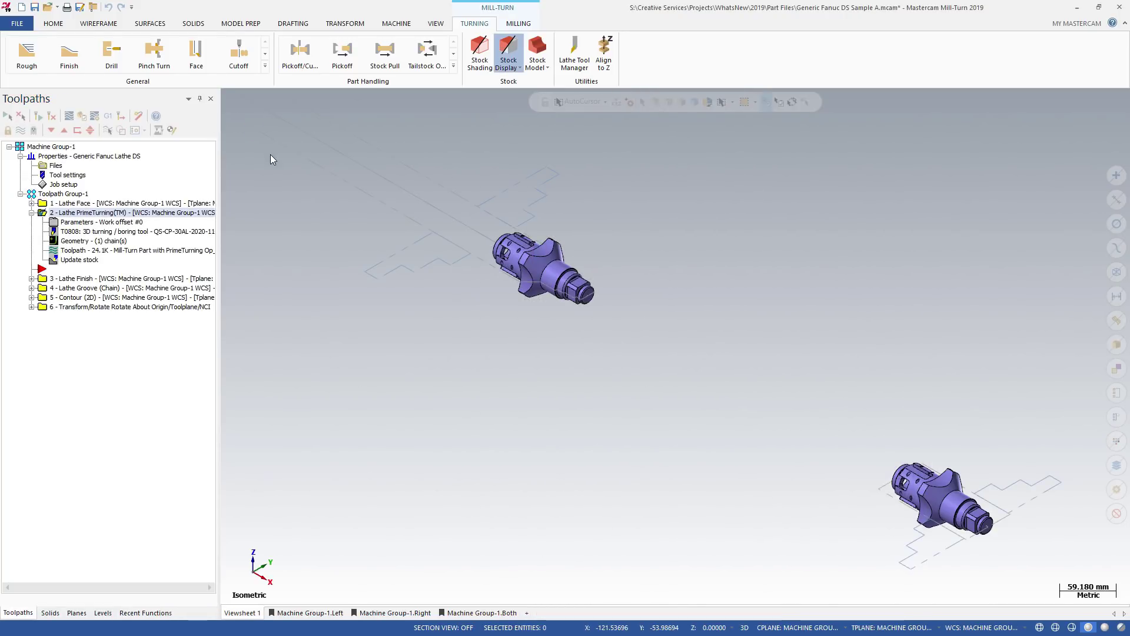
- Open the Contour operation's setup and switch the axis combination to Upper Right, then back to Upper Left
{"action": "left_click", "coordinate": [31, 298]}
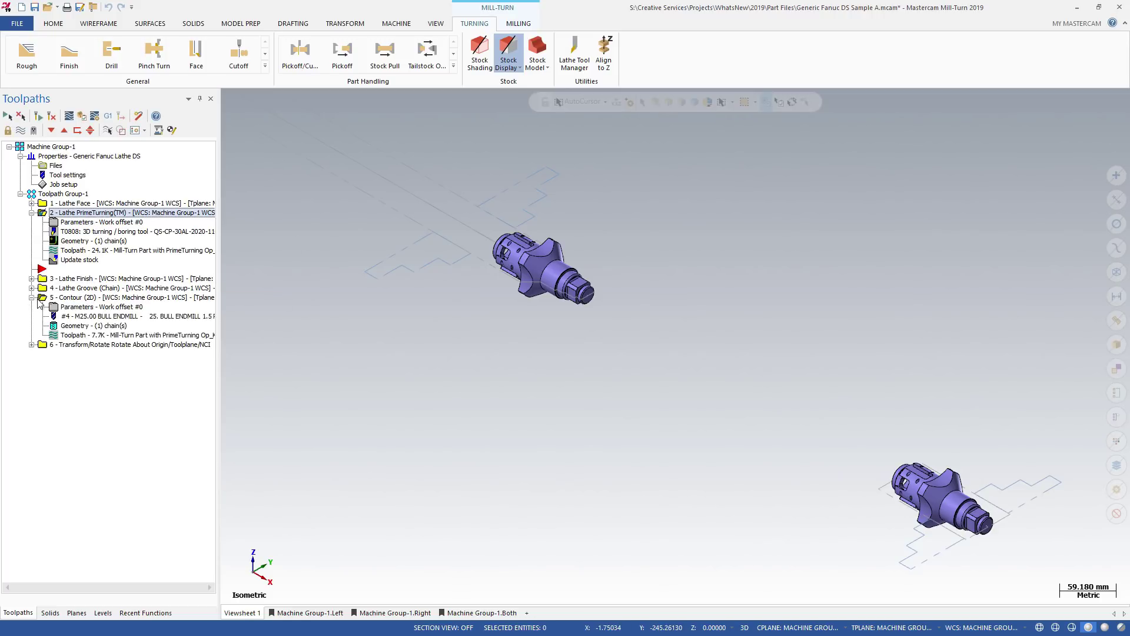
{"action": "left_click", "coordinate": [45, 299]}
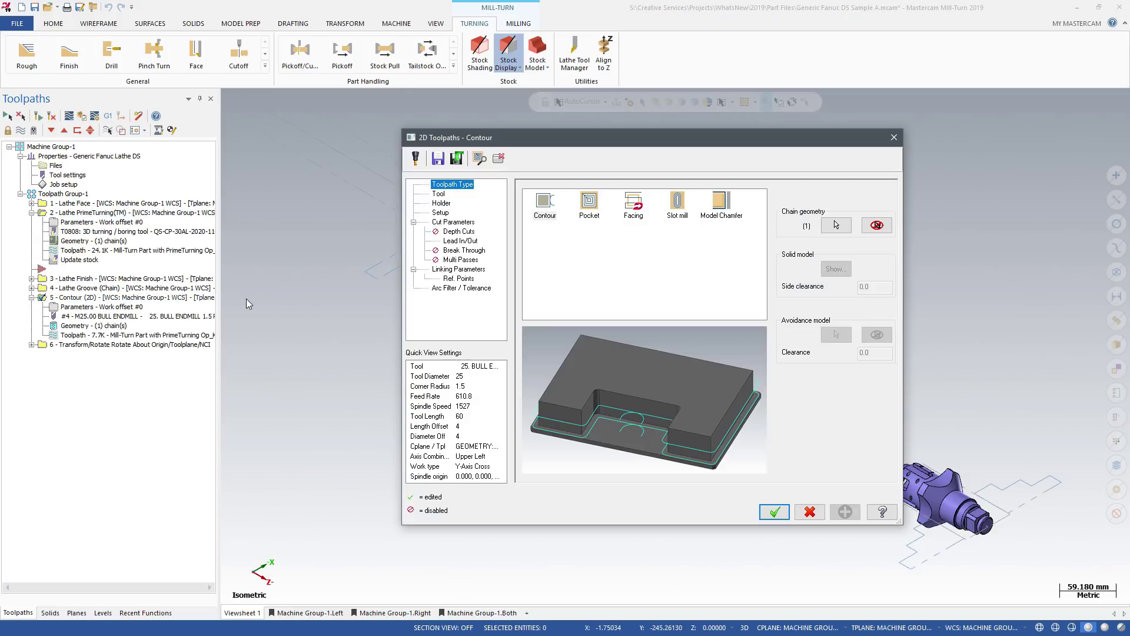
{"action": "left_click", "coordinate": [436, 212]}
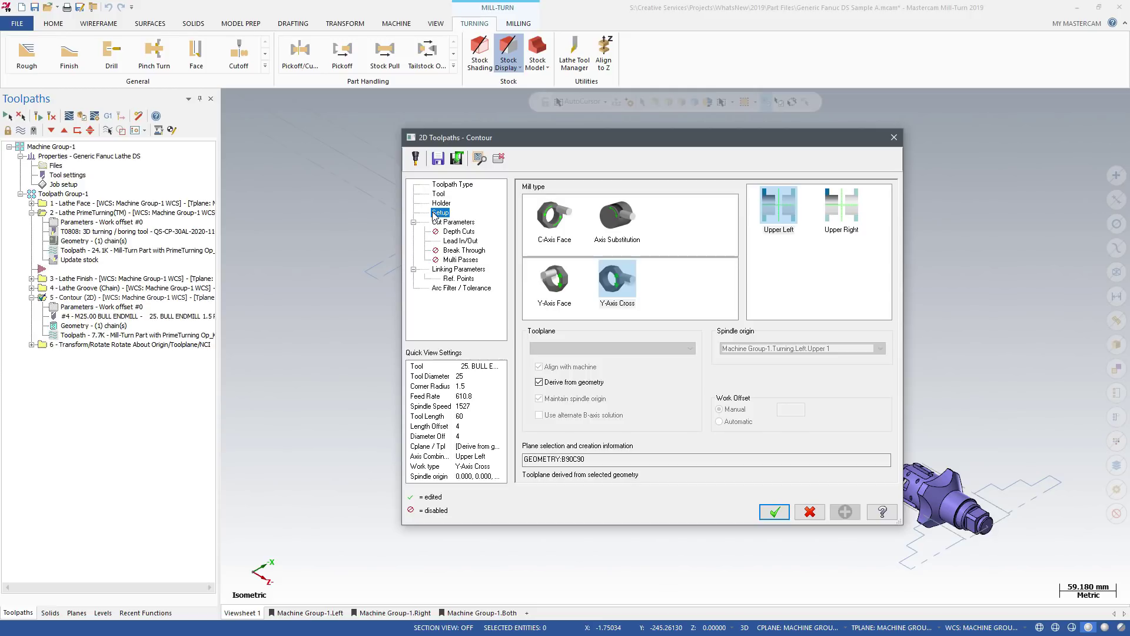
{"action": "left_click", "coordinate": [832, 211]}
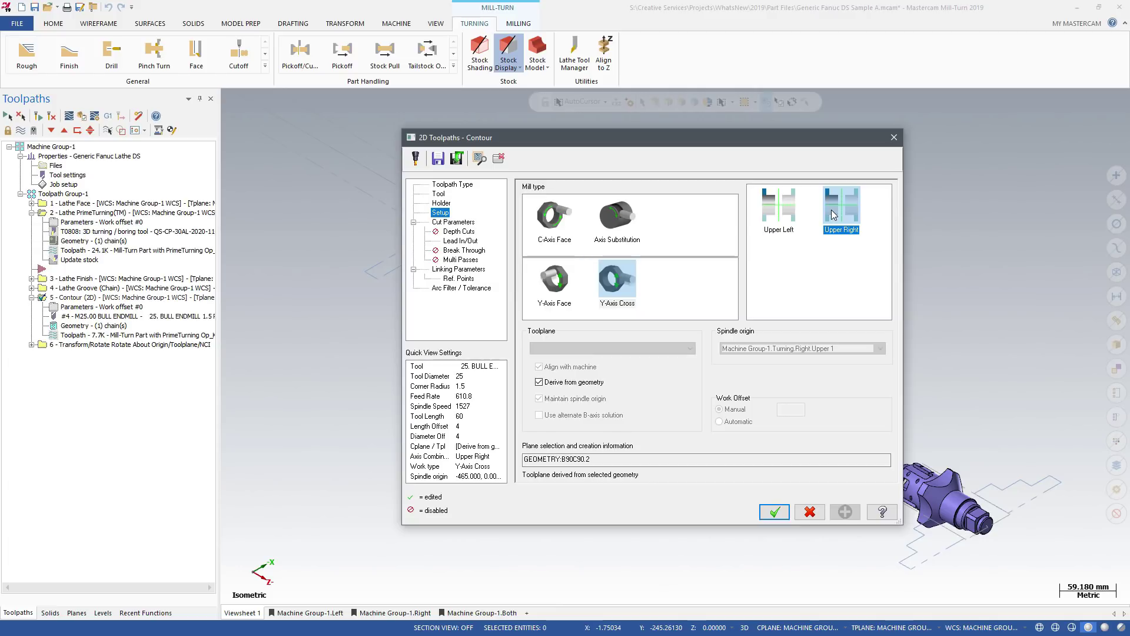
{"action": "left_click", "coordinate": [778, 204]}
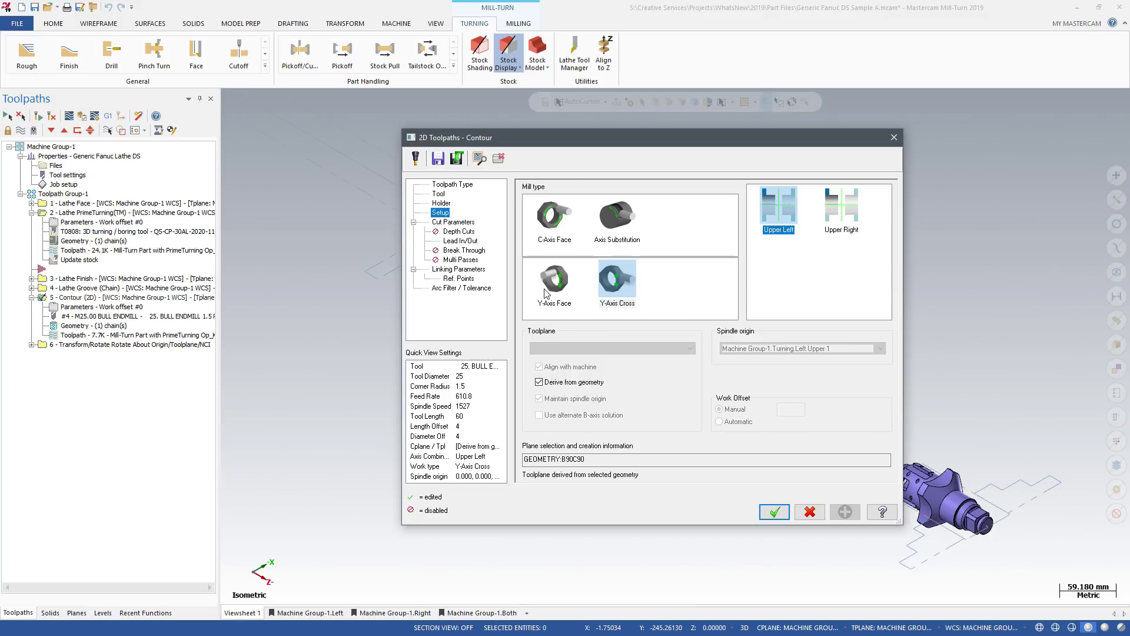
- Try Y-Axis Face with the Face Mill Left 1 toolplane, then revert to Y-Axis Cross and accept
{"action": "left_click", "coordinate": [545, 289]}
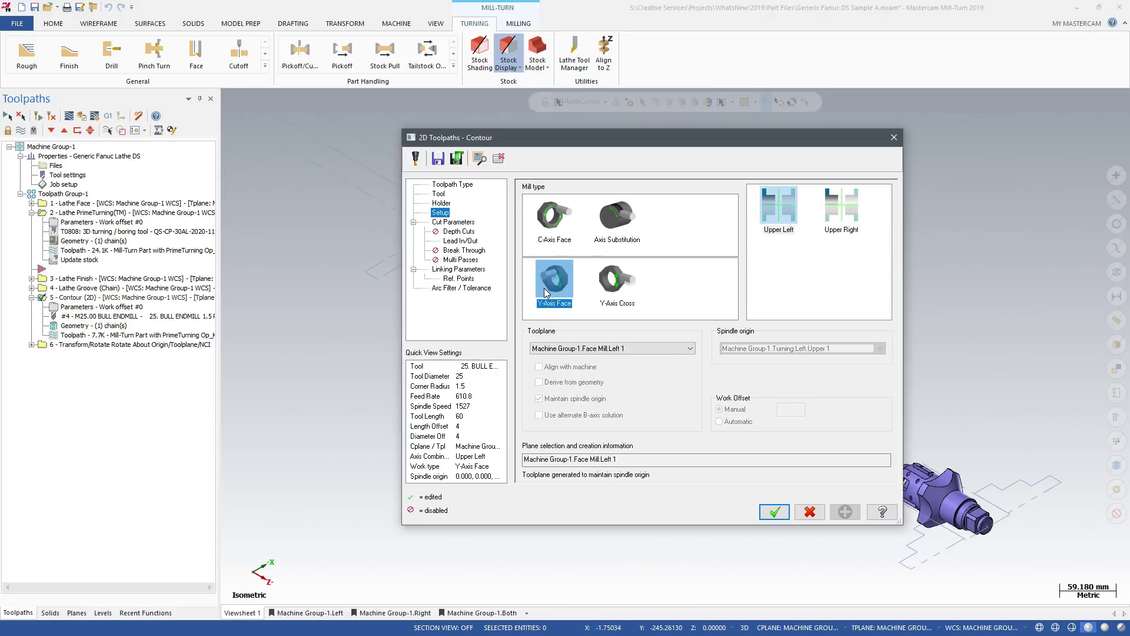
{"action": "left_click", "coordinate": [690, 350]}
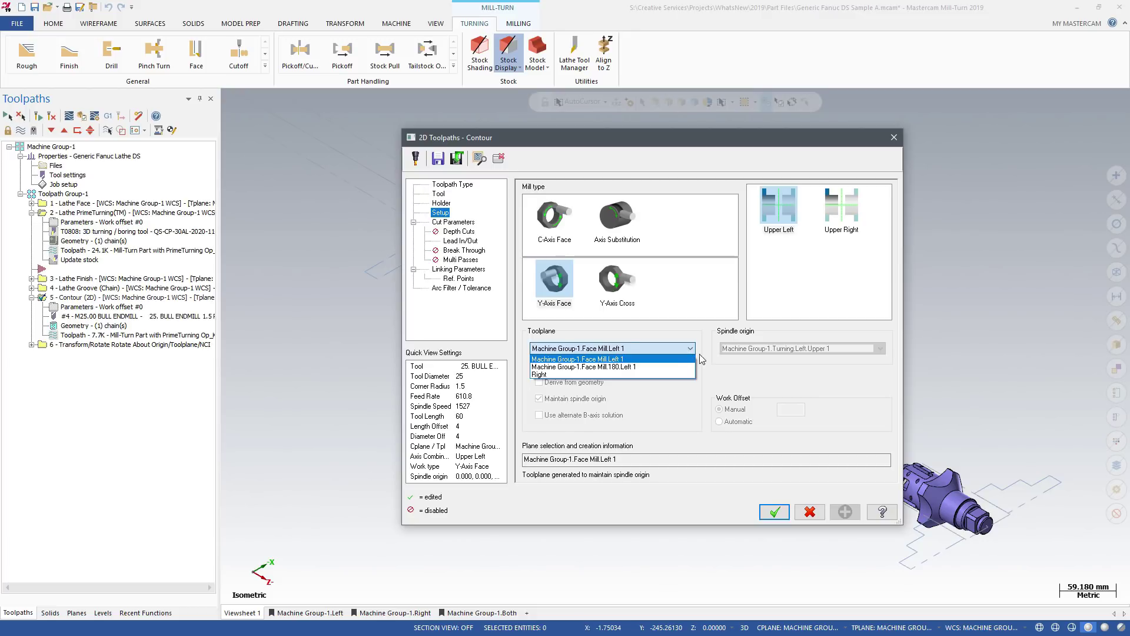
{"action": "left_click", "coordinate": [703, 357]}
{"action": "left_click", "coordinate": [629, 284]}
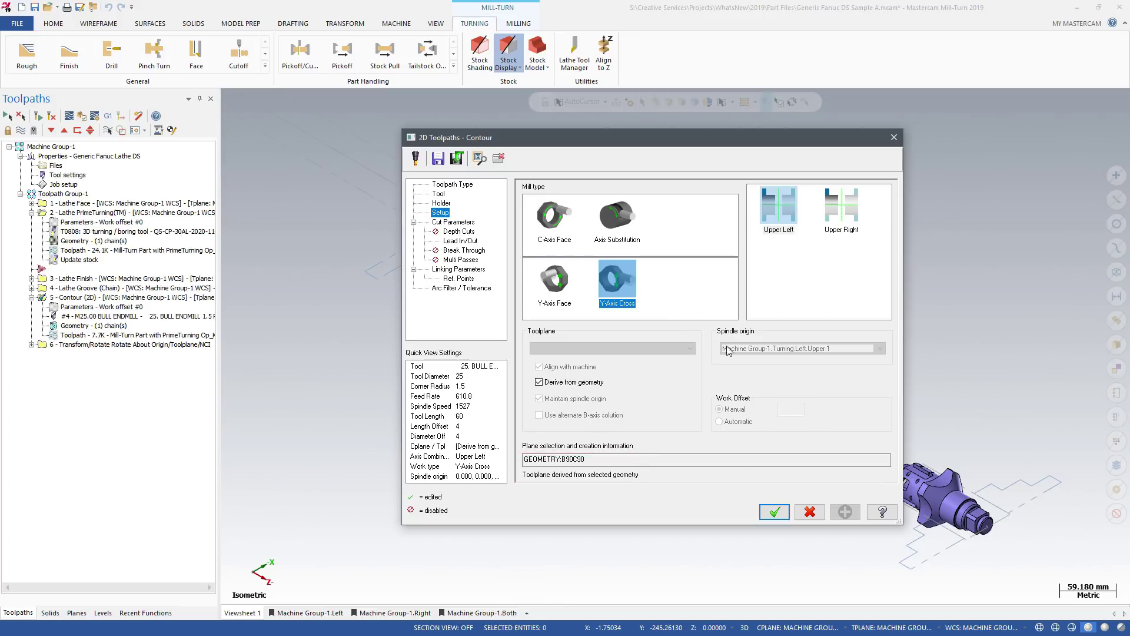
{"action": "key", "text": "Return"}
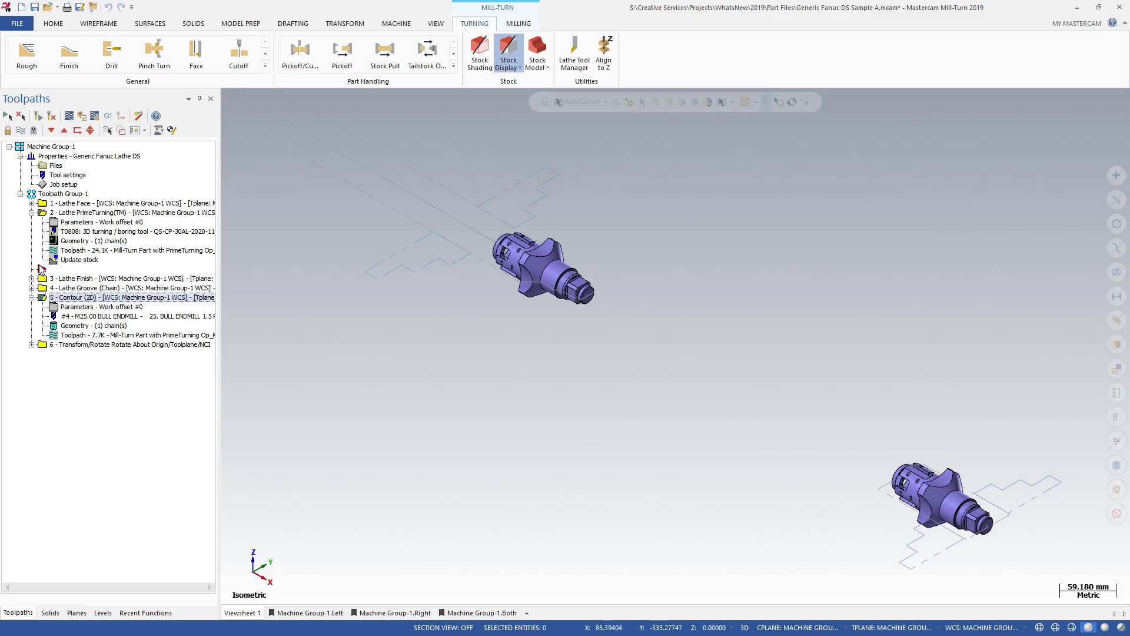
- Set the insert point after operation 6 and start a Pickoff/Cutoff sequence from Part Handling
{"action": "left_click", "coordinate": [86, 277]}
{"action": "left_click", "coordinate": [118, 344], "text": "ctrl"}
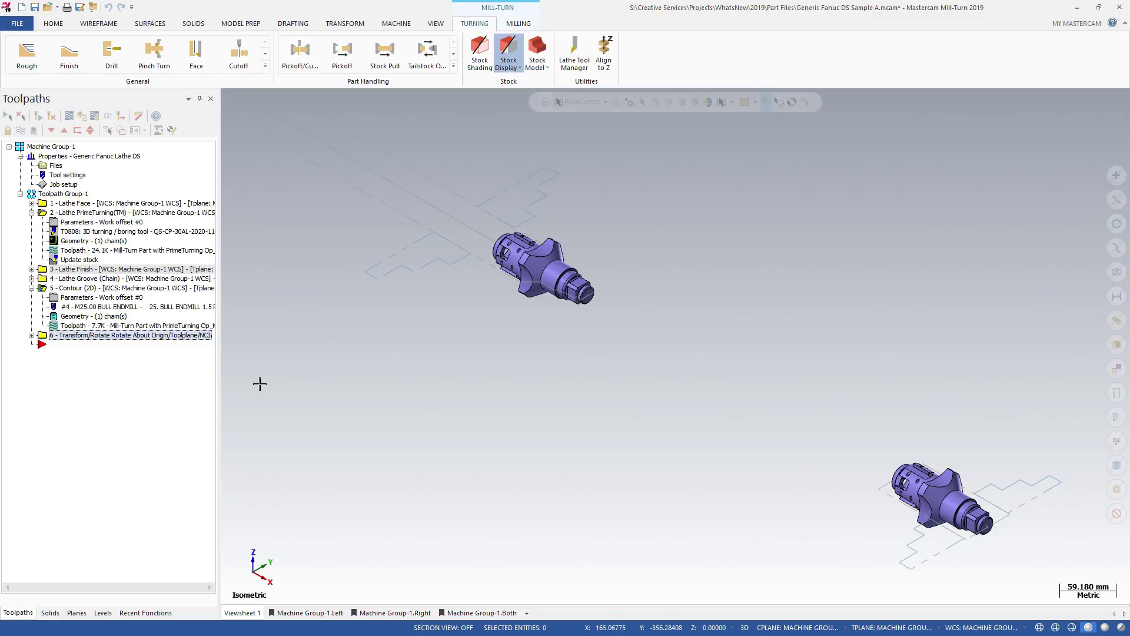
{"action": "left_click", "coordinate": [454, 66]}
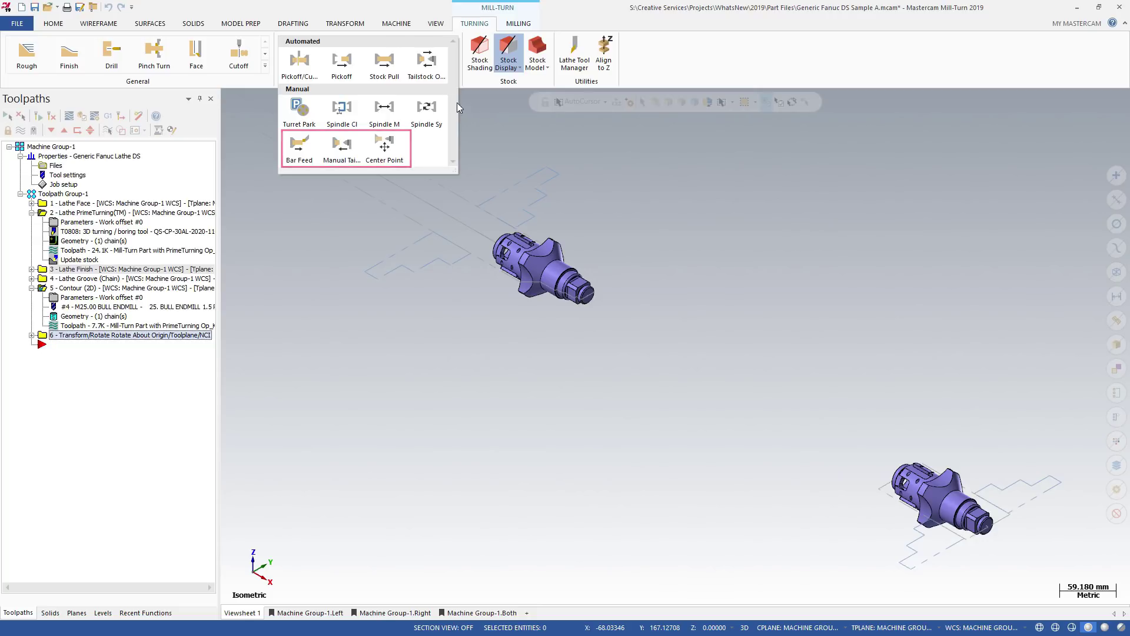
{"action": "left_click", "coordinate": [299, 62]}
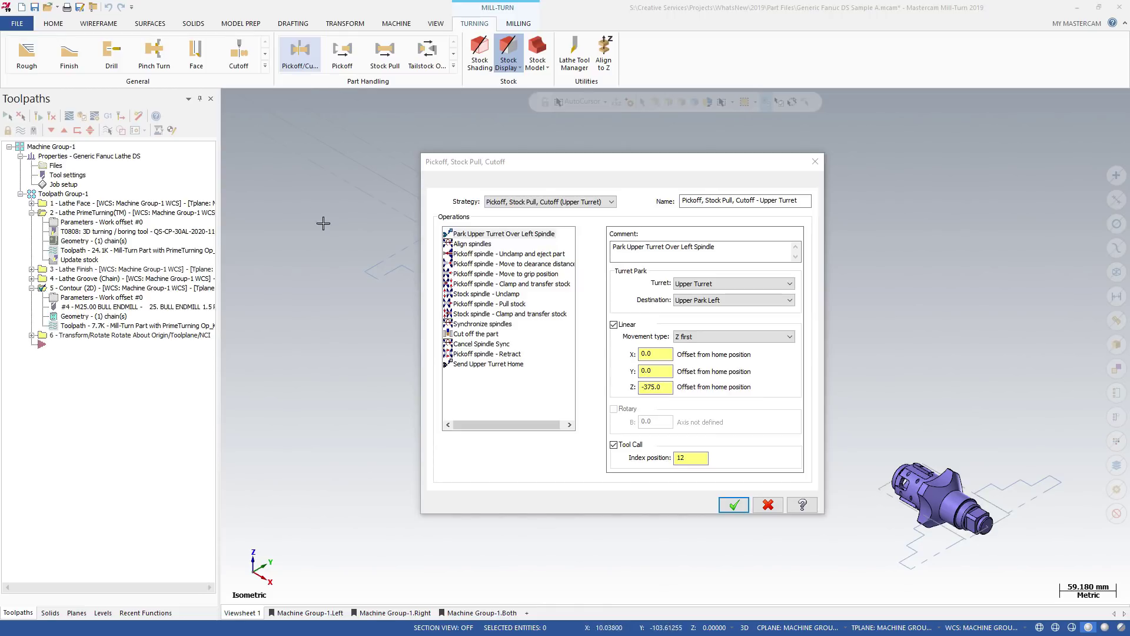
- Review each pickoff step, from turret park through stock spindle clamp and transfer, then create the operations
{"action": "left_click", "coordinate": [449, 236]}
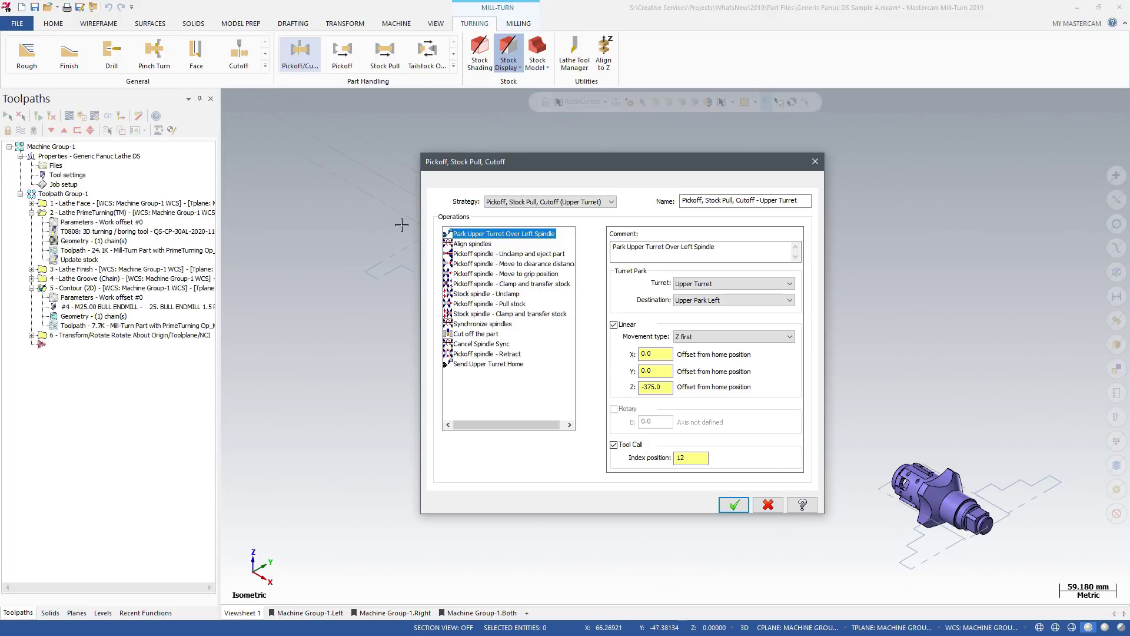
{"action": "key", "text": "Down"}
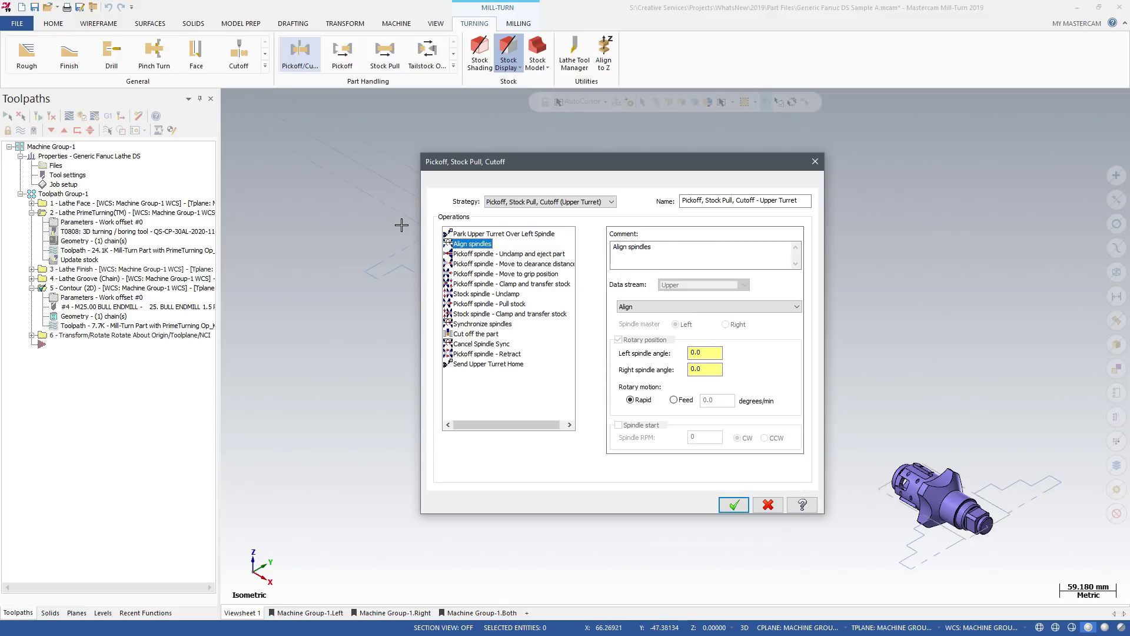
{"action": "key", "text": "Down"}
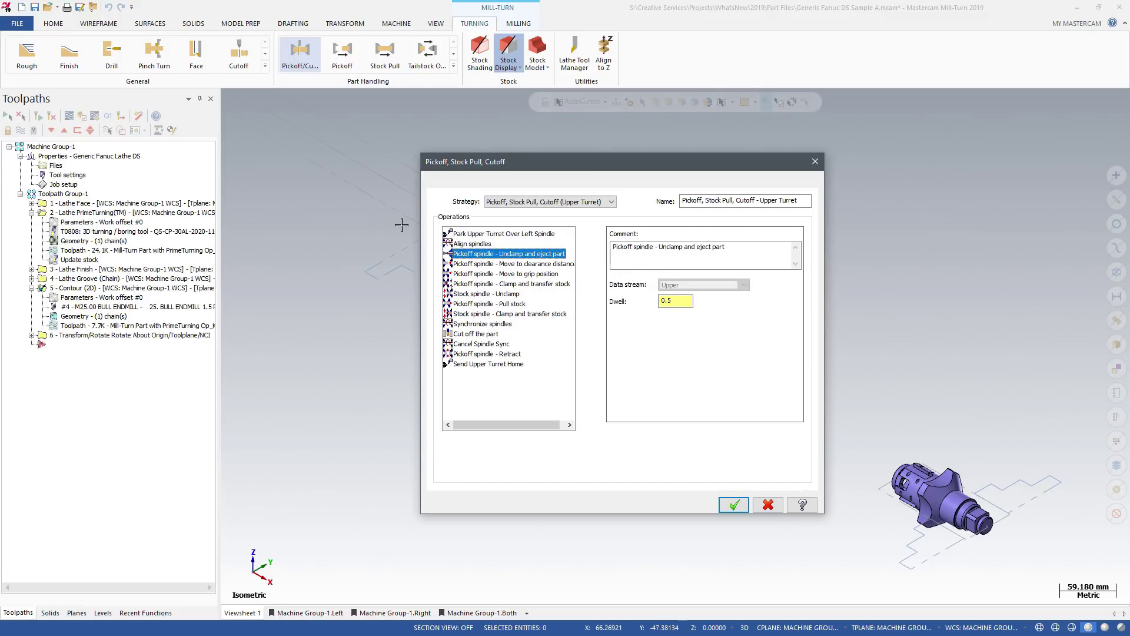
{"action": "key", "text": "Down"}
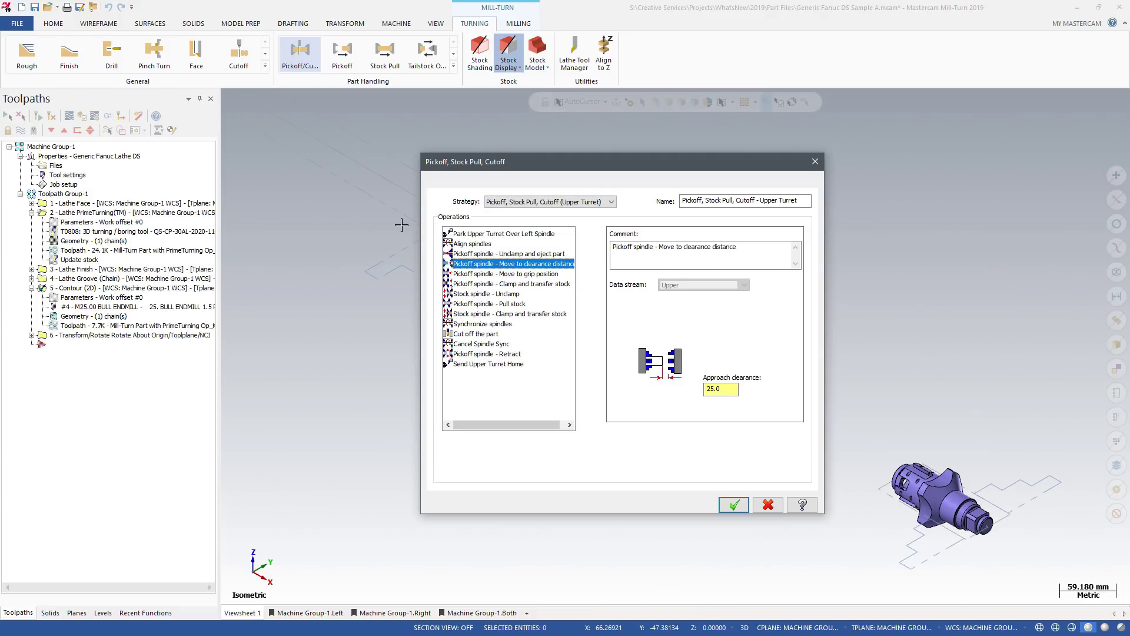
{"action": "key", "text": "Down"}
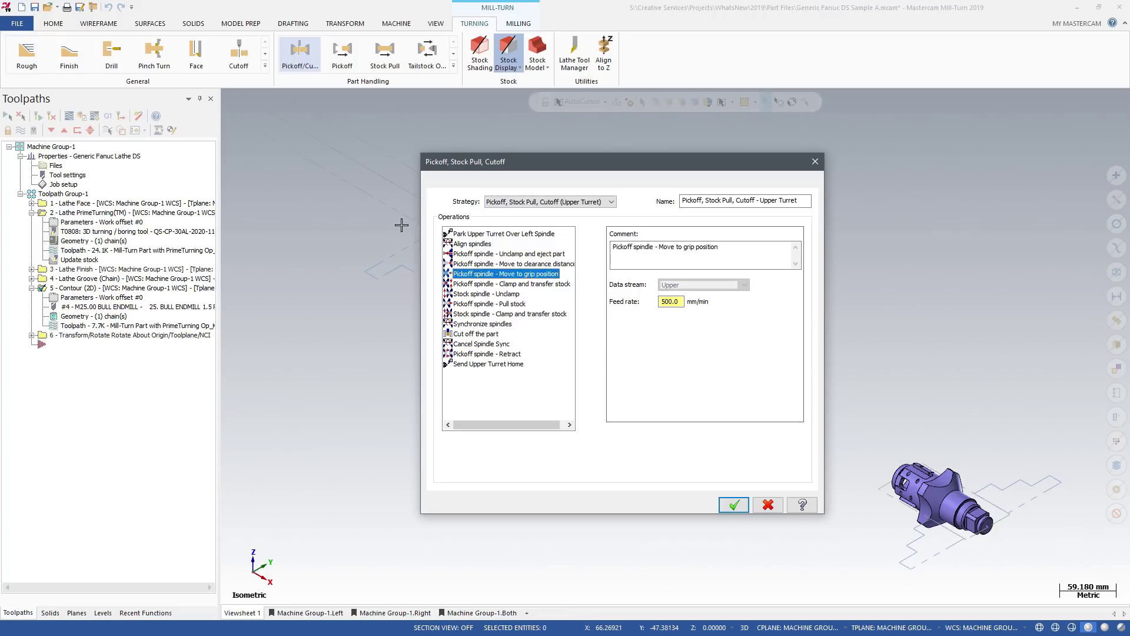
{"action": "key", "text": "Down"}
{"action": "key", "text": "Down"}
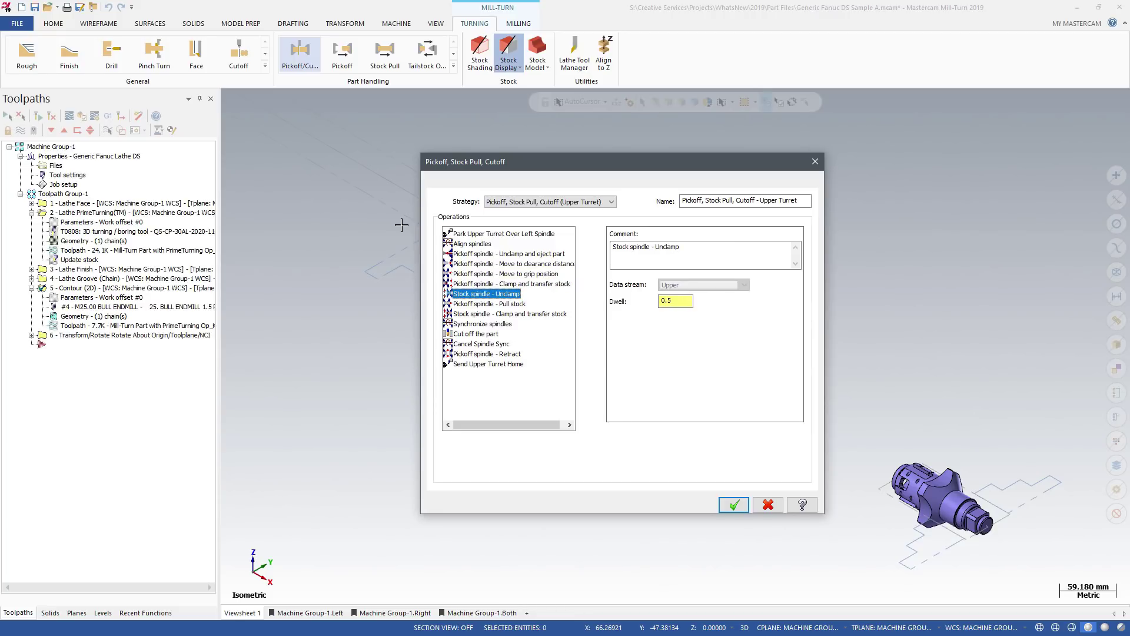
{"action": "key", "text": "Down"}
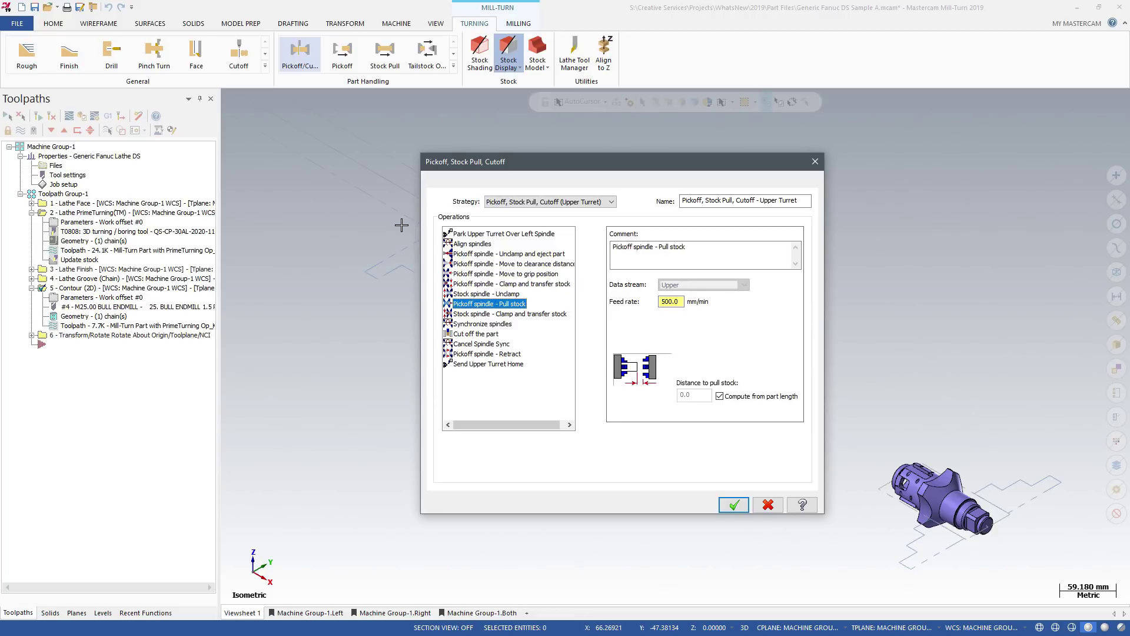
{"action": "key", "text": "Down"}
{"action": "key", "text": "Down"}
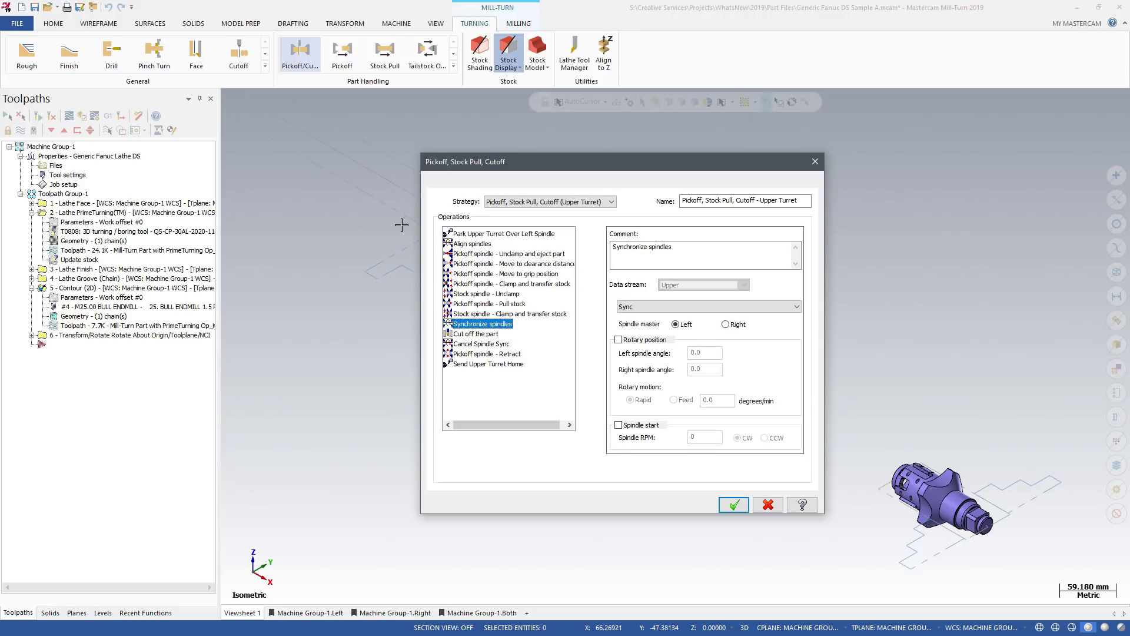
{"action": "key", "text": "Down"}
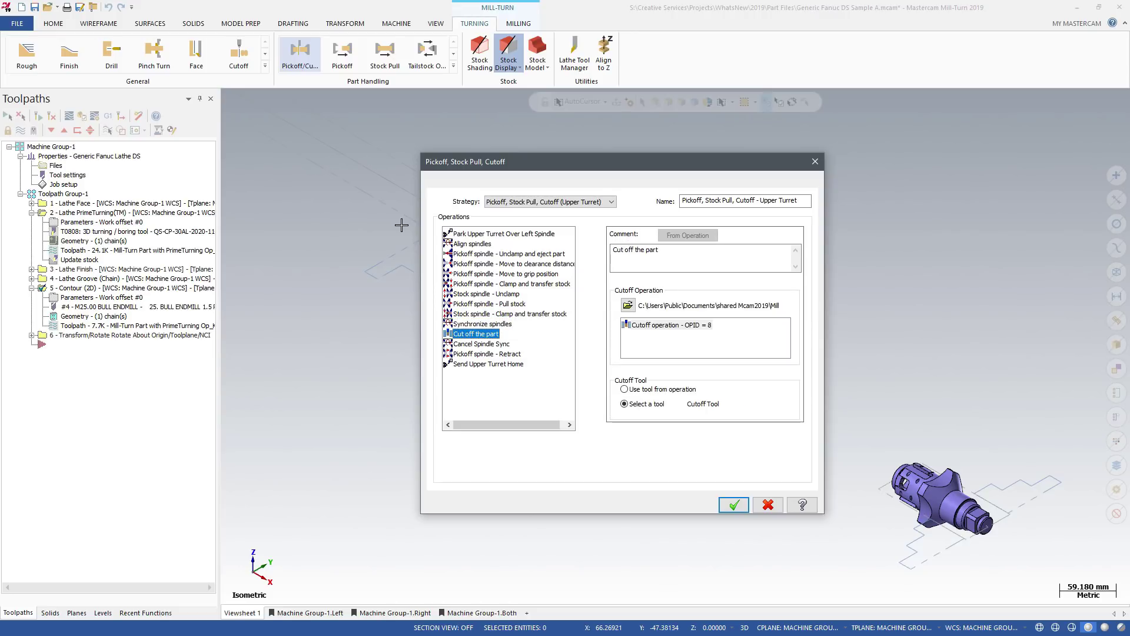
{"action": "left_click", "coordinate": [733, 505]}
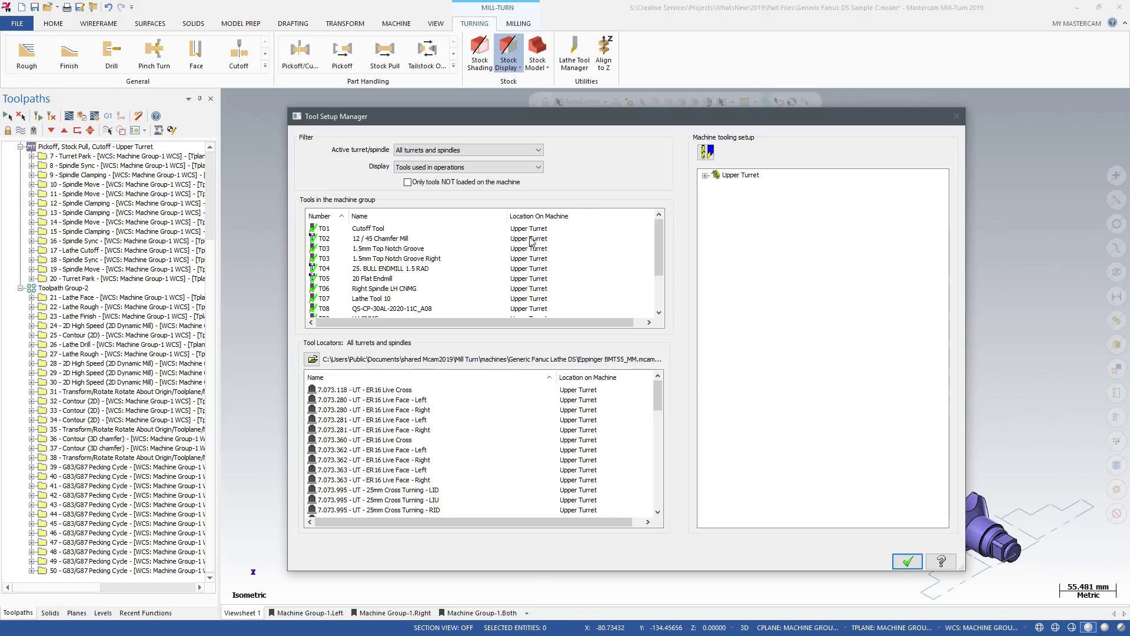
- Expand the Upper Turret to list all twelve index positions and preview the turret in 3D
{"action": "left_click", "coordinate": [705, 175]}
{"action": "right_click", "coordinate": [732, 175]}
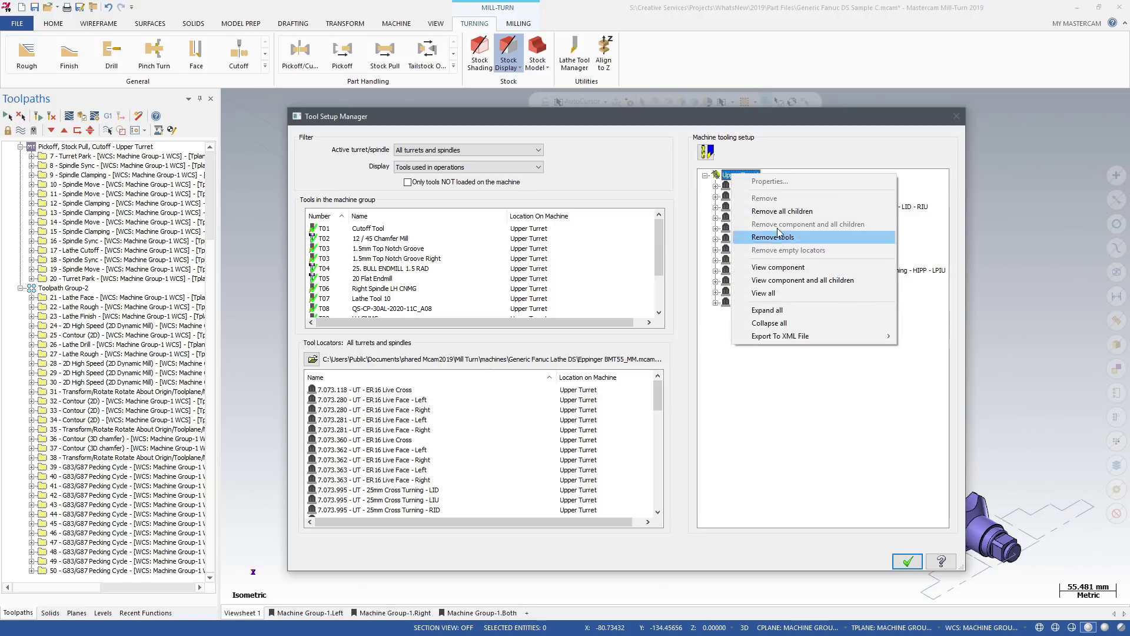
{"action": "left_click", "coordinate": [783, 314]}
{"action": "right_click", "coordinate": [733, 175]}
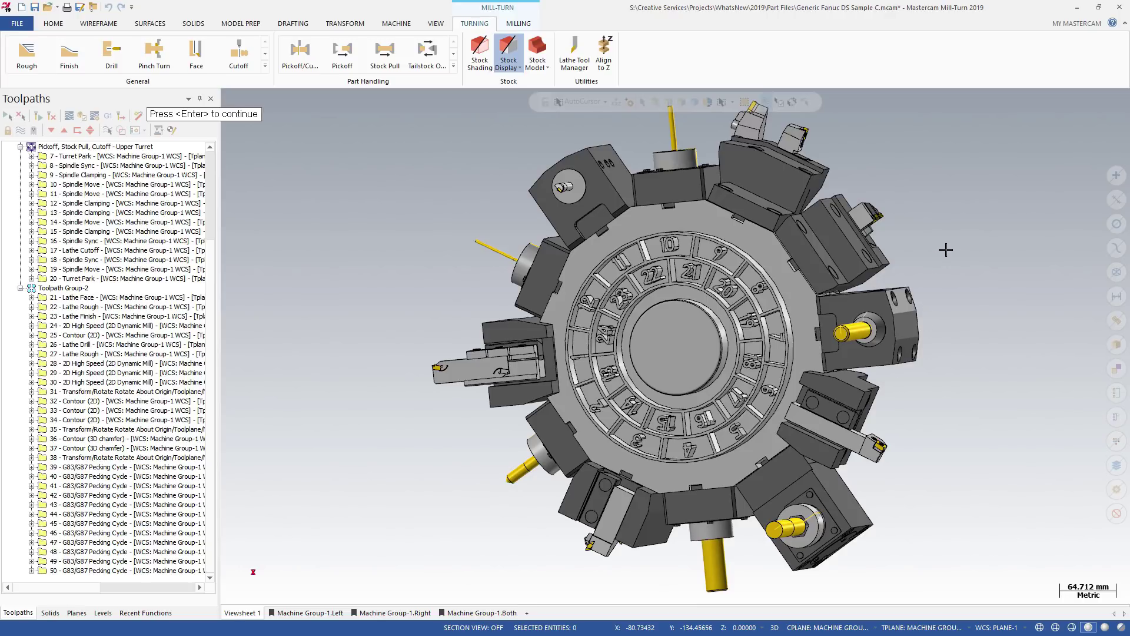
{"action": "key", "text": "Return"}
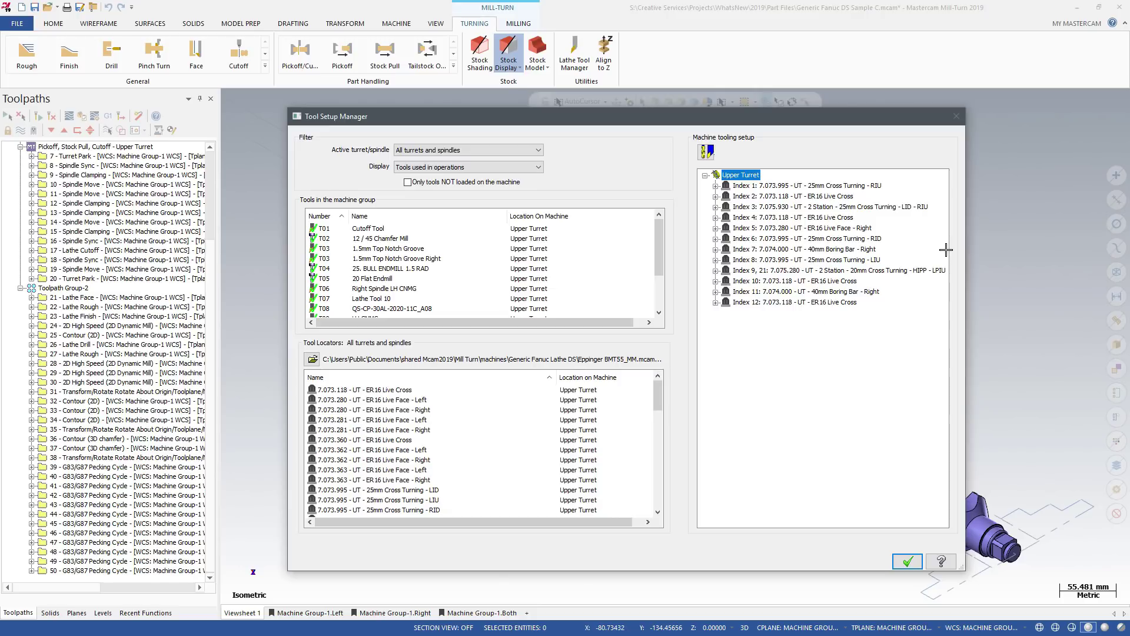
- Set tool T8 at index 8 to a 10.0 mm projection length and close the Tool Setup Manager
{"action": "left_click", "coordinate": [716, 260]}
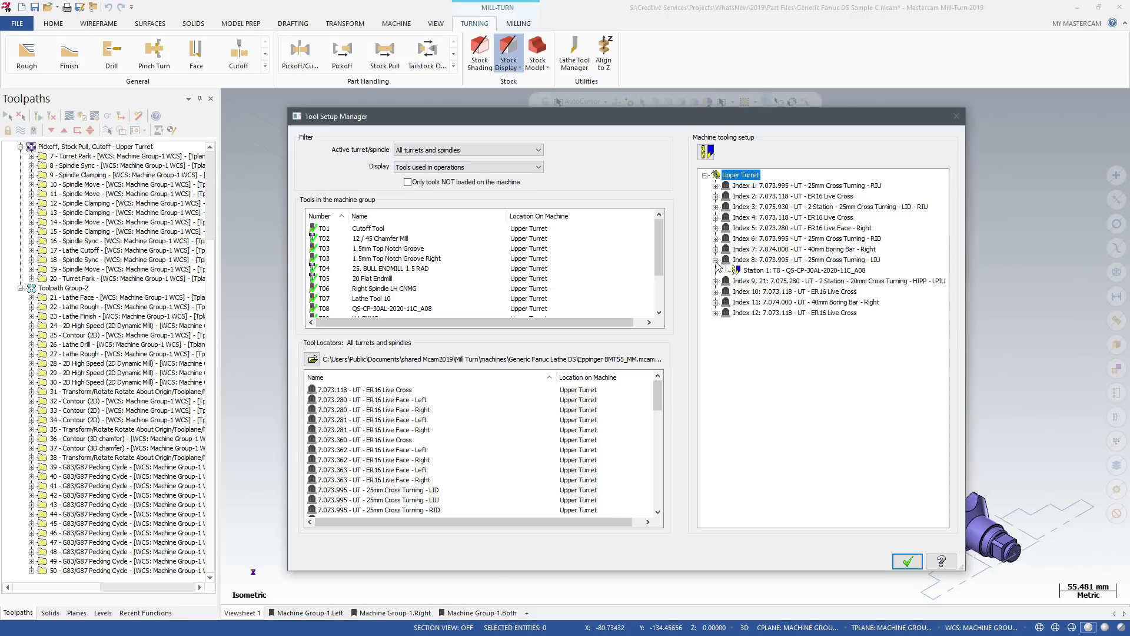
{"action": "right_click", "coordinate": [752, 272]}
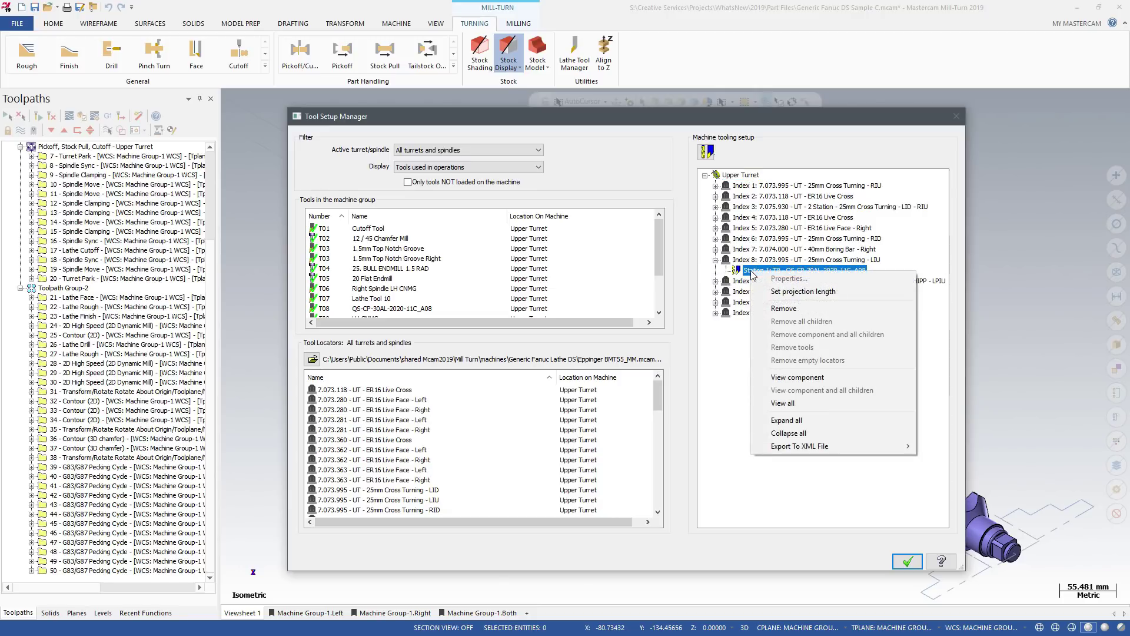
{"action": "left_click", "coordinate": [776, 291]}
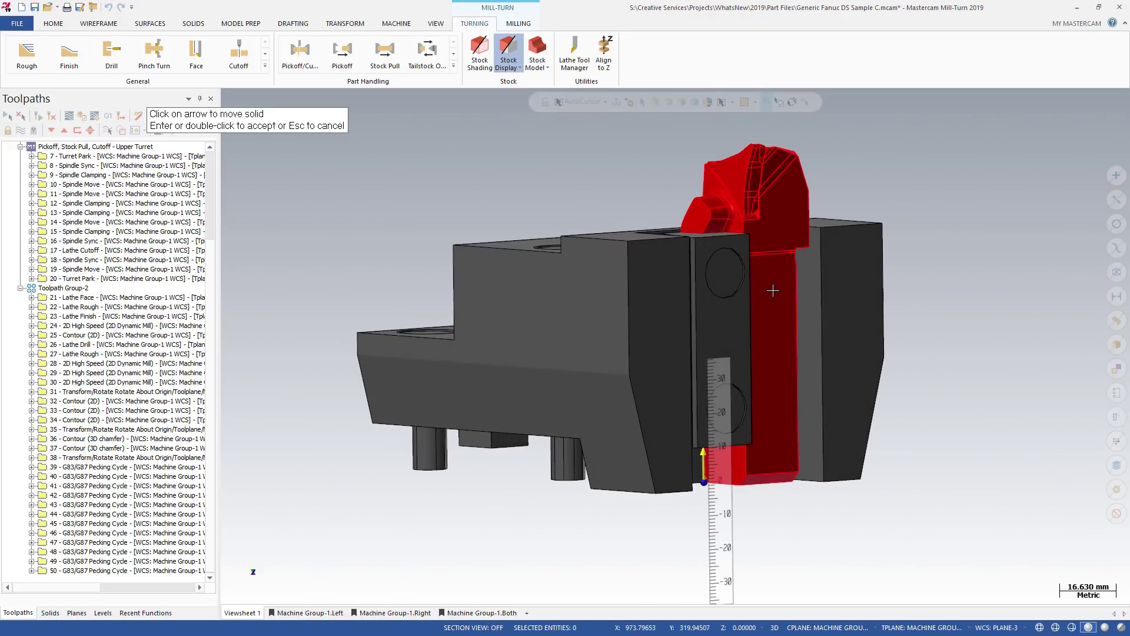
{"action": "left_click", "coordinate": [703, 463]}
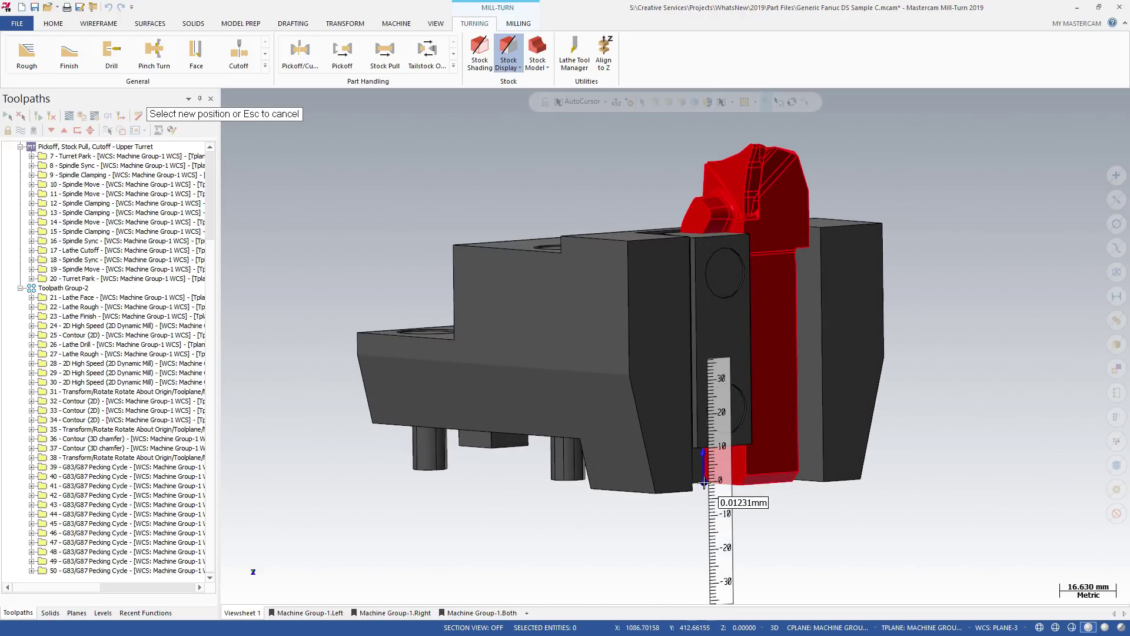
{"action": "left_click", "coordinate": [714, 449]}
{"action": "key", "text": "Return"}
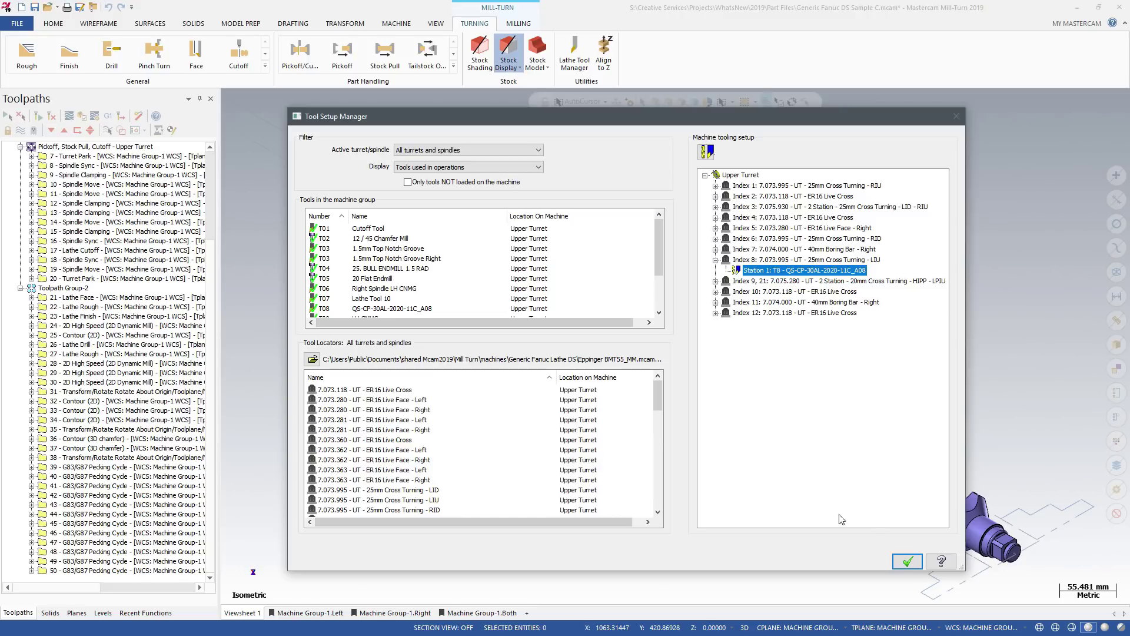
{"action": "left_click", "coordinate": [899, 561]}
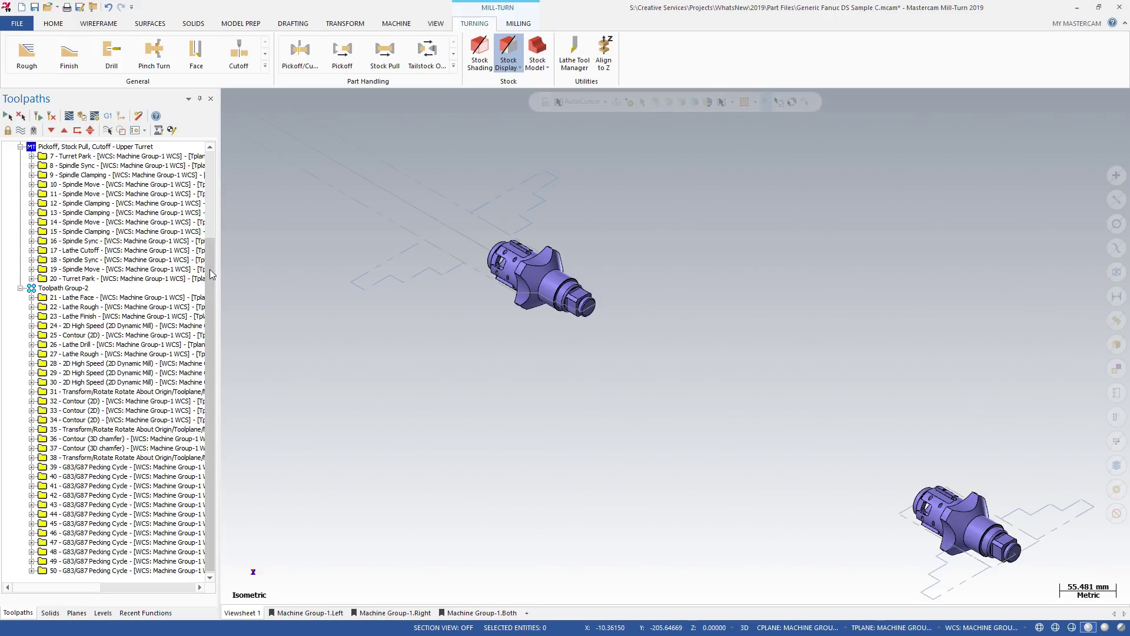
- Select Machine Group-1 and send all its operations to Code Expert's Sync Manager
{"action": "scroll", "coordinate": [163, 152], "scroll_direction": "up", "scroll_amount": 4}
{"action": "left_click", "coordinate": [48, 148]}
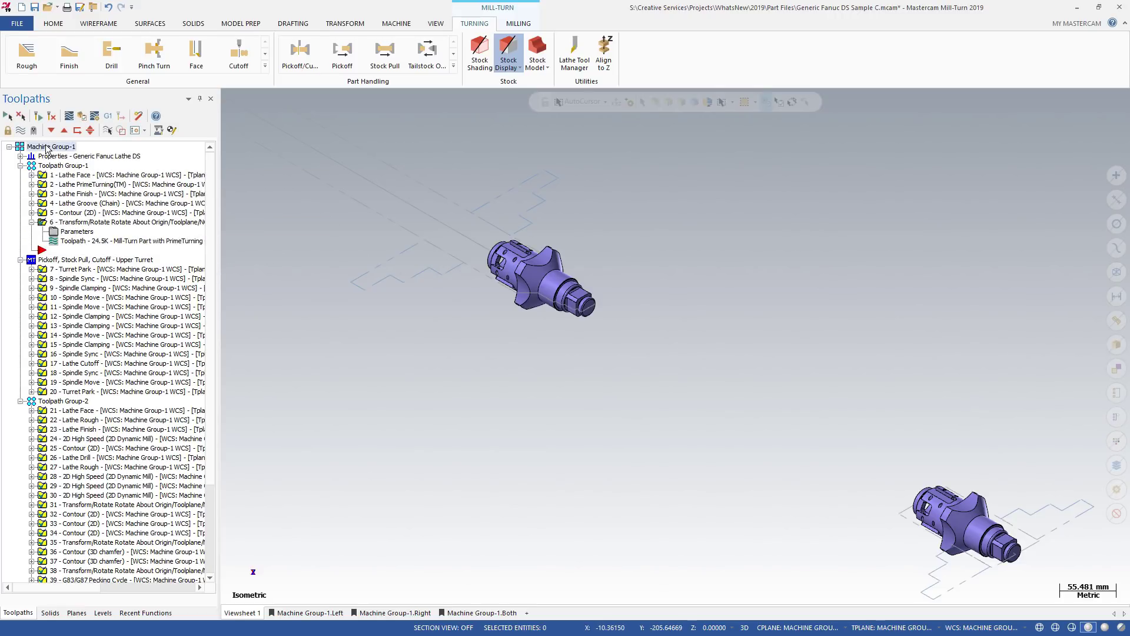
{"action": "left_click", "coordinate": [110, 116]}
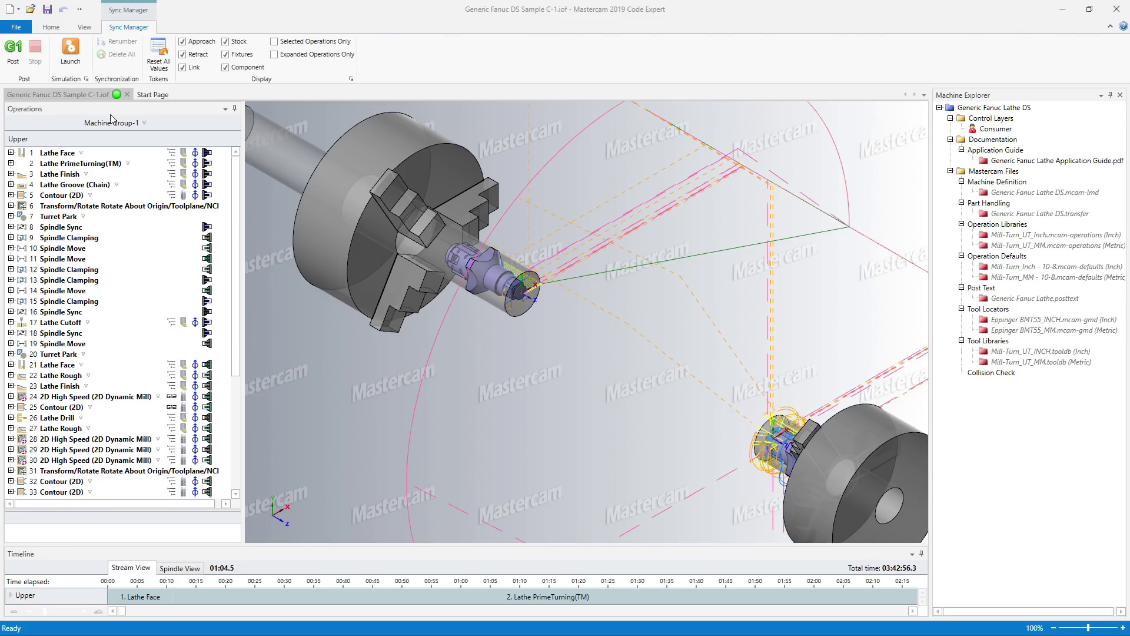
- Expand all operations in the list and enter the job number in Machine Group-1's header
{"action": "right_click", "coordinate": [133, 157]}
{"action": "left_click", "coordinate": [147, 163]}
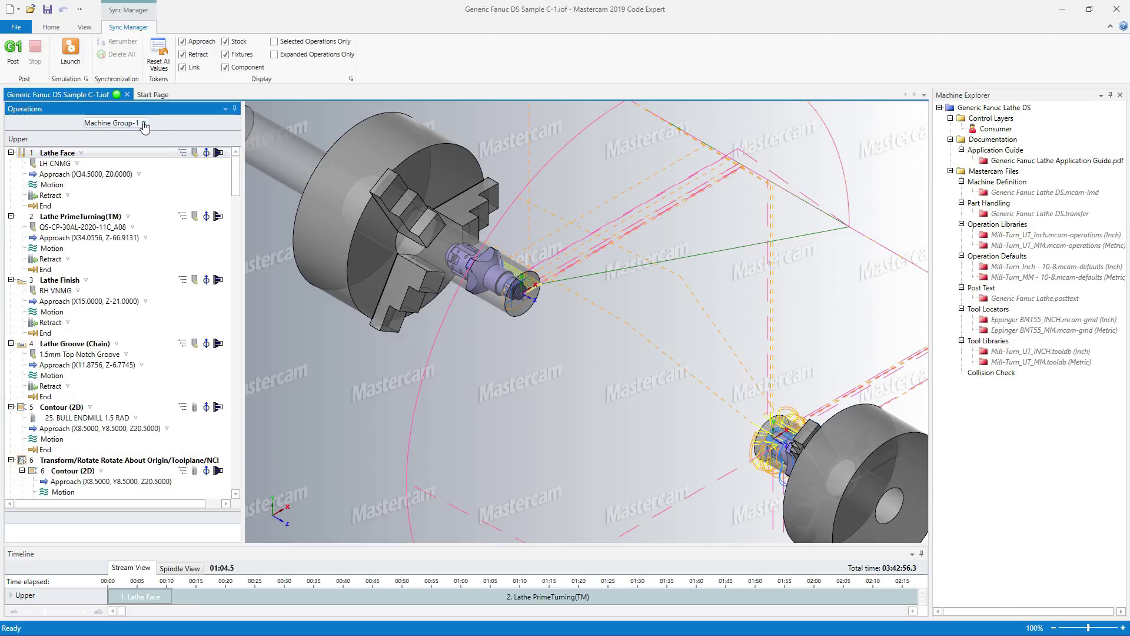
{"action": "left_click", "coordinate": [145, 123]}
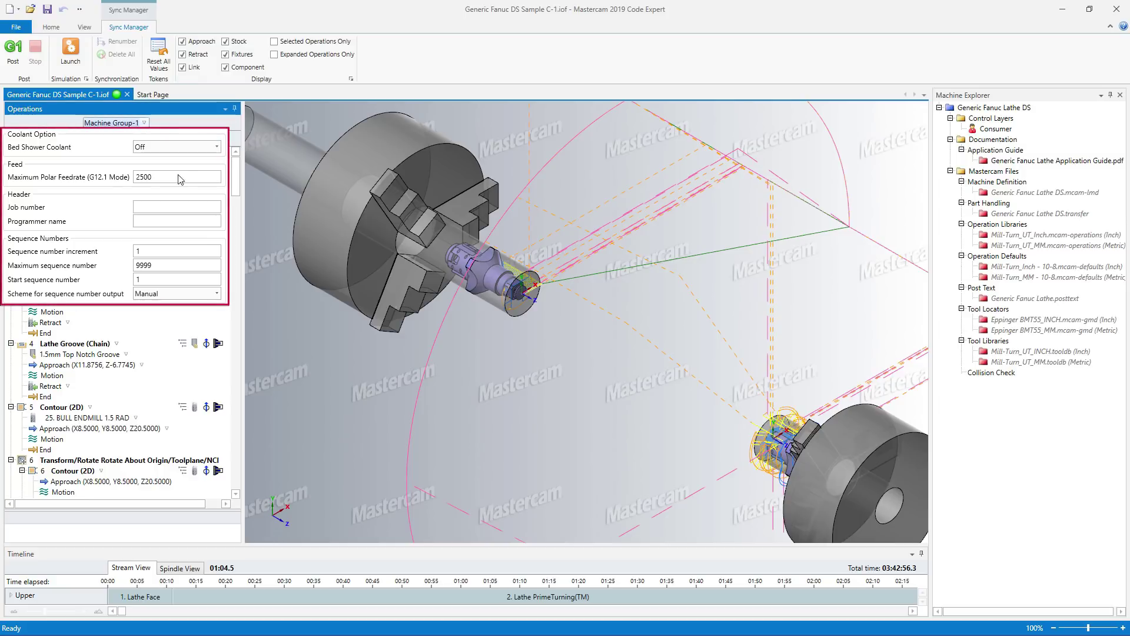
{"action": "left_click", "coordinate": [185, 220]}
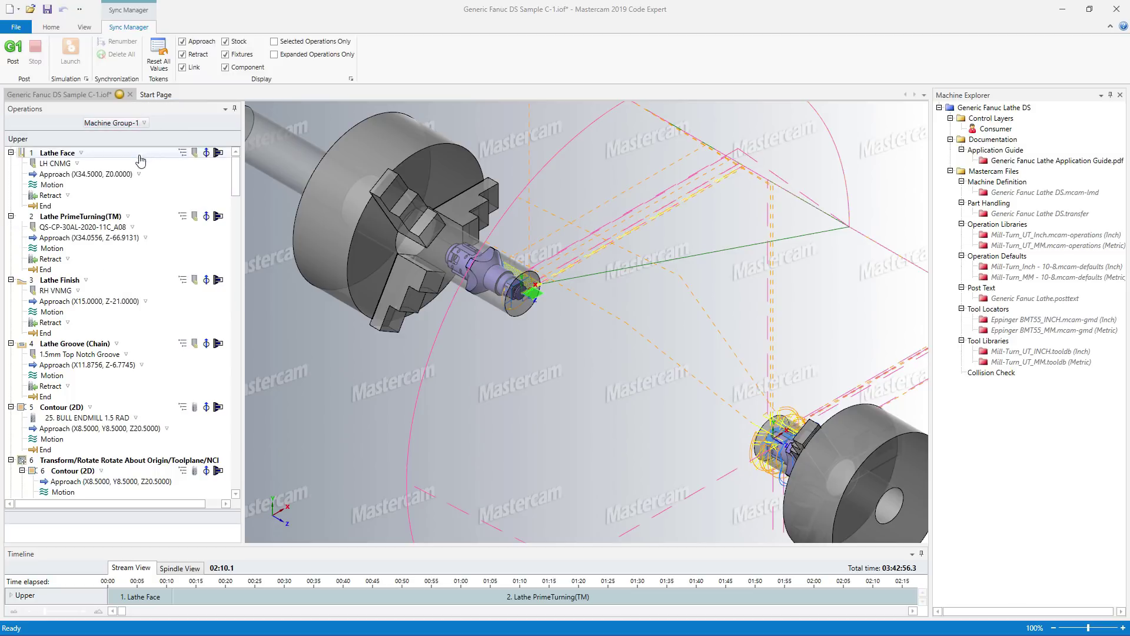
- Inspect the Lathe Face coolant, spindle and retract settings flyouts
{"action": "left_click", "coordinate": [83, 156]}
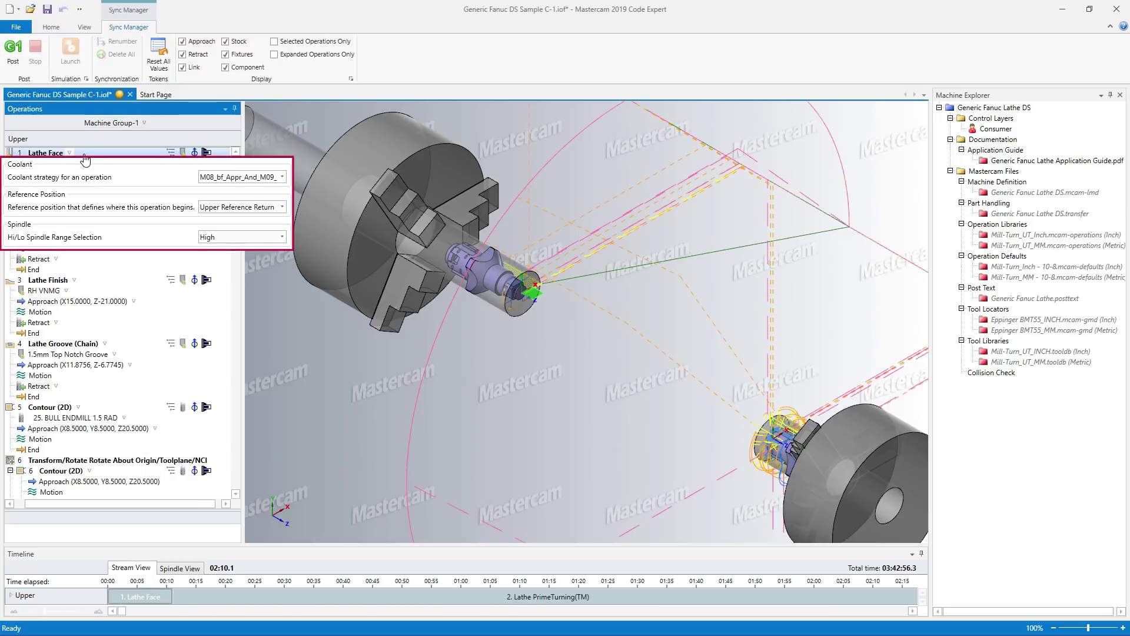
{"action": "left_click", "coordinate": [86, 158]}
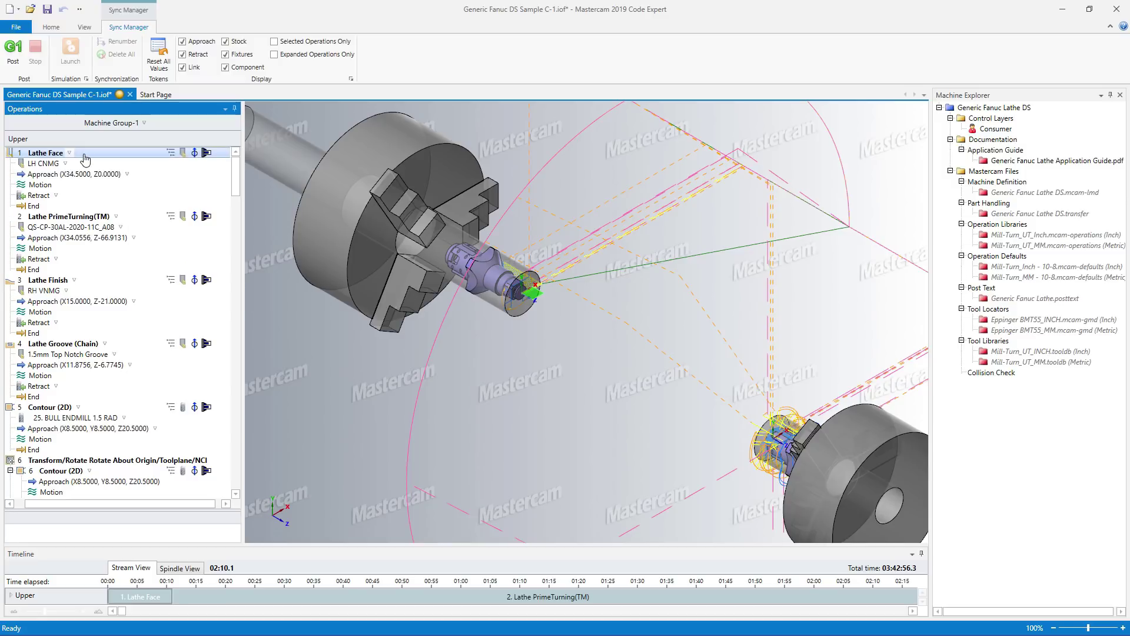
{"action": "left_click", "coordinate": [60, 196]}
{"action": "left_click", "coordinate": [57, 196]}
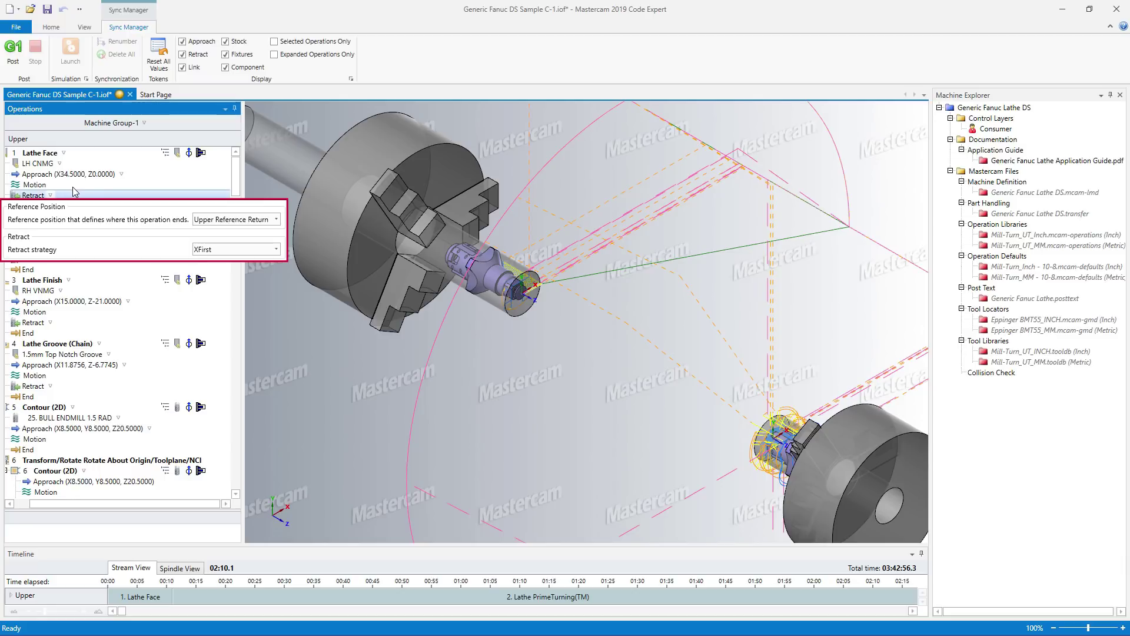
{"action": "left_click", "coordinate": [73, 186]}
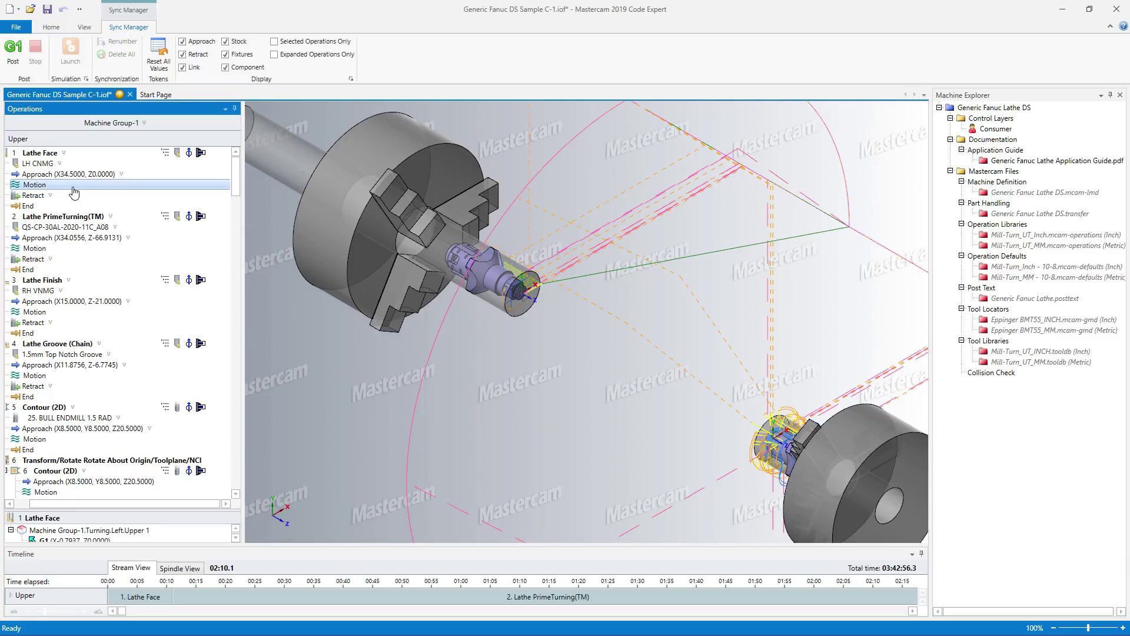
{"action": "left_click_drag", "start_coordinate": [234, 176], "coordinate": [231, 288]}
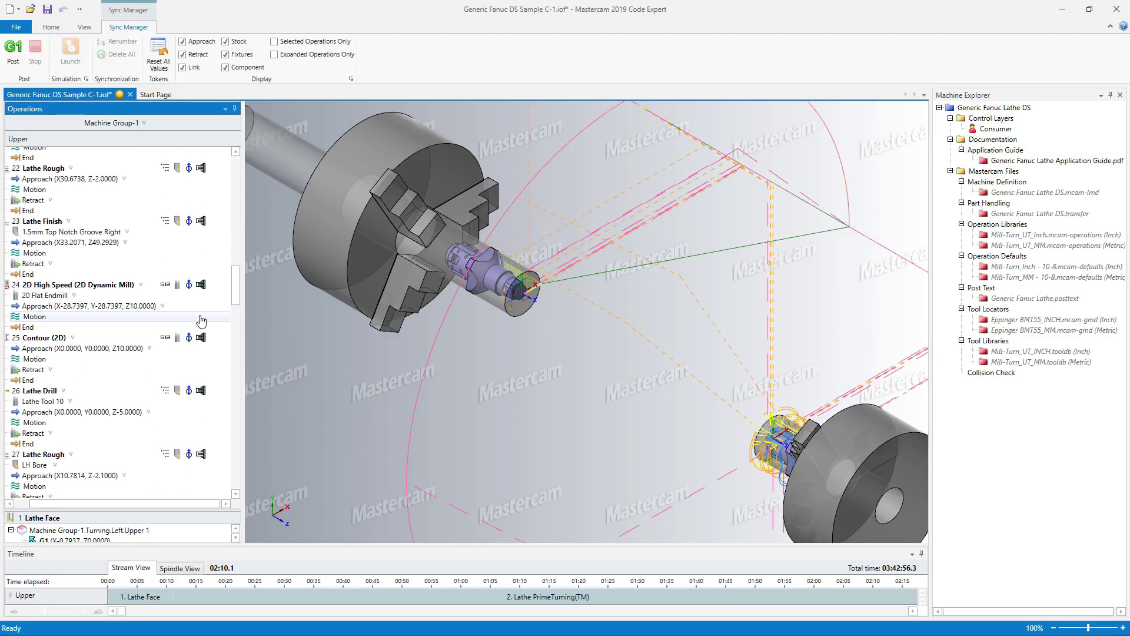
- Set operation 24's C-axis clamp to FullClamp and coolant strategy to M108_bf_Appr_and_M109_bf_Retr
{"action": "left_click", "coordinate": [141, 285]}
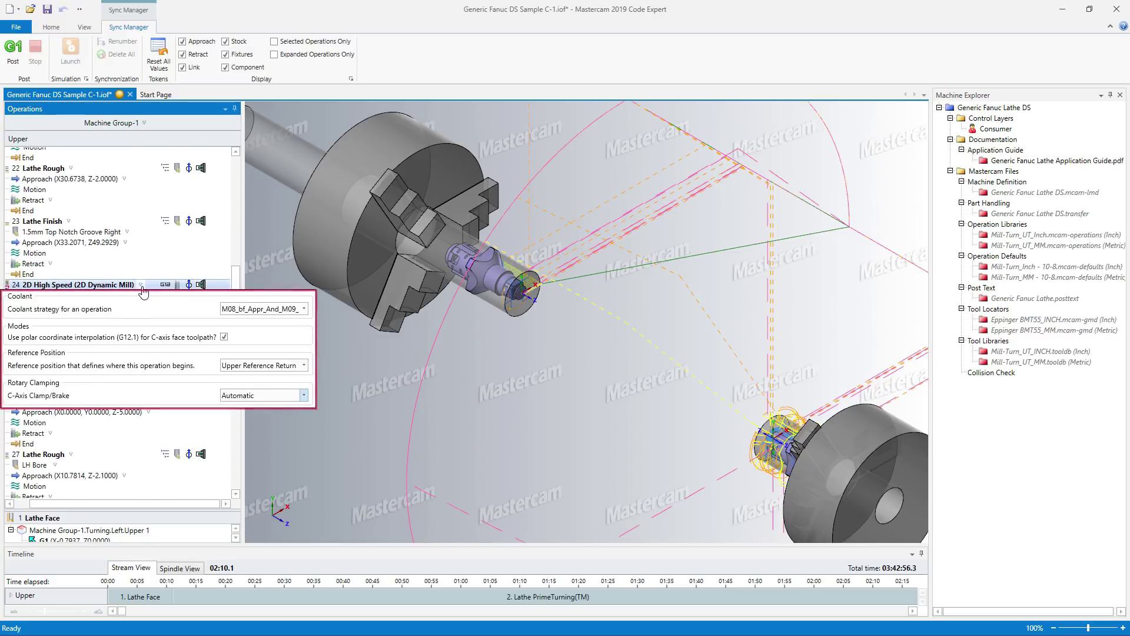
{"action": "left_click", "coordinate": [264, 397]}
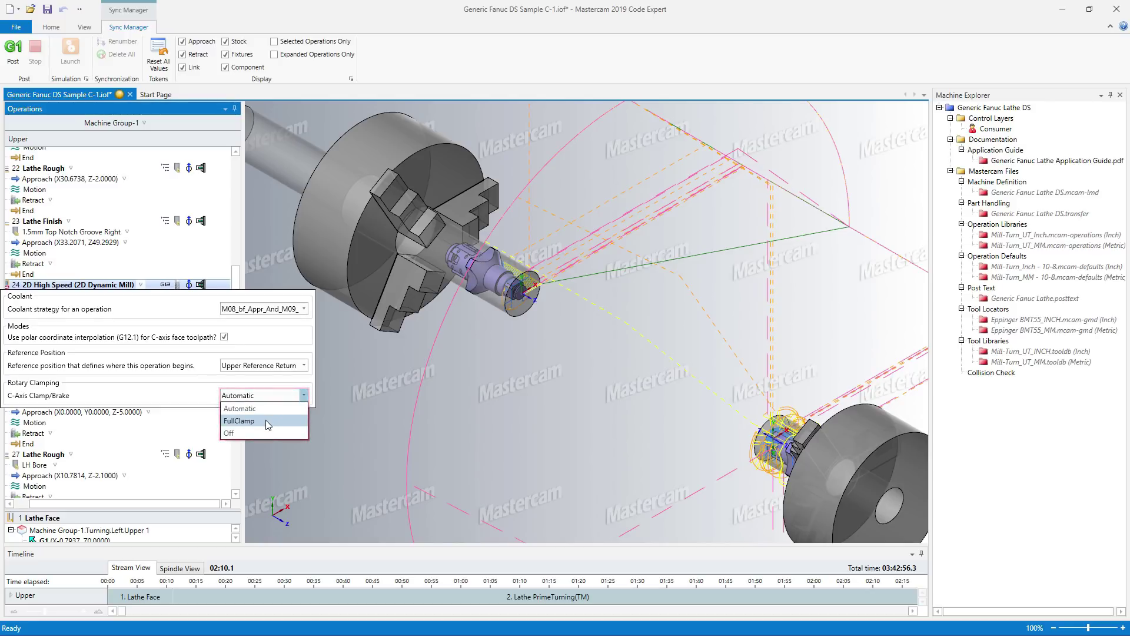
{"action": "left_click", "coordinate": [266, 419]}
{"action": "left_click", "coordinate": [304, 309]}
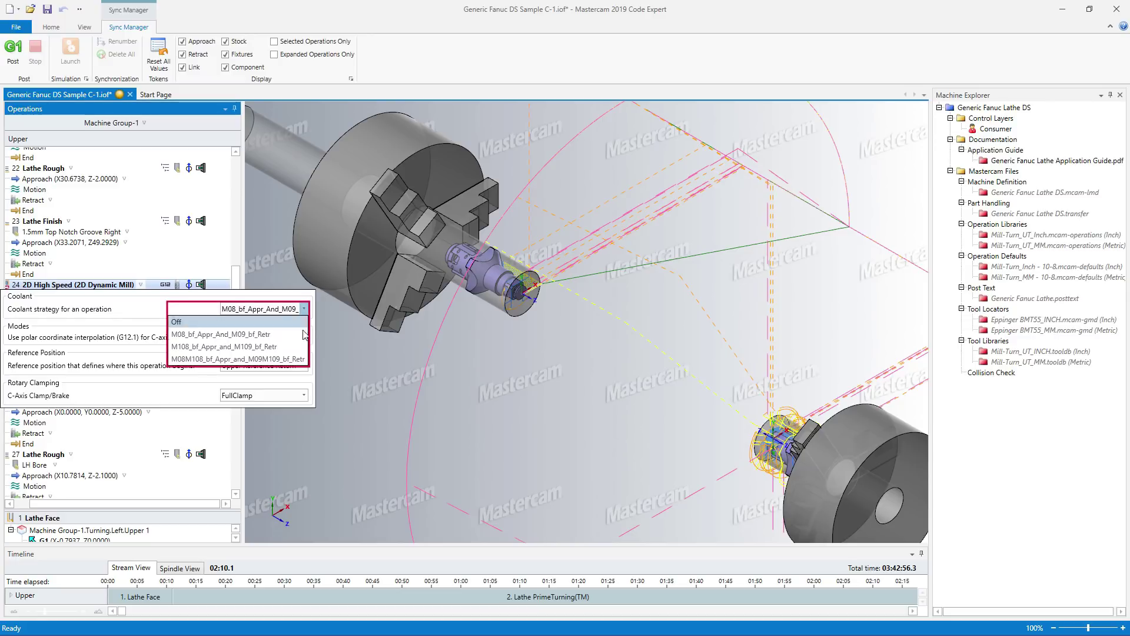
{"action": "left_click", "coordinate": [293, 348]}
{"action": "left_click", "coordinate": [322, 323]}
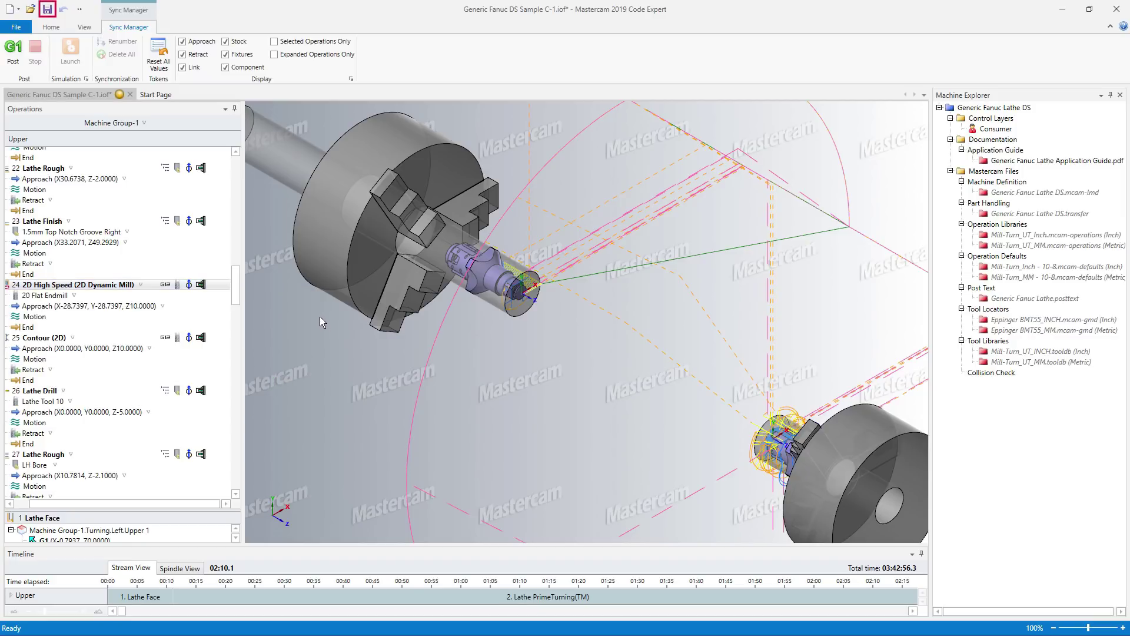
- Save Sample C-1.iof and launch the machine simulation
{"action": "left_click", "coordinate": [48, 9]}
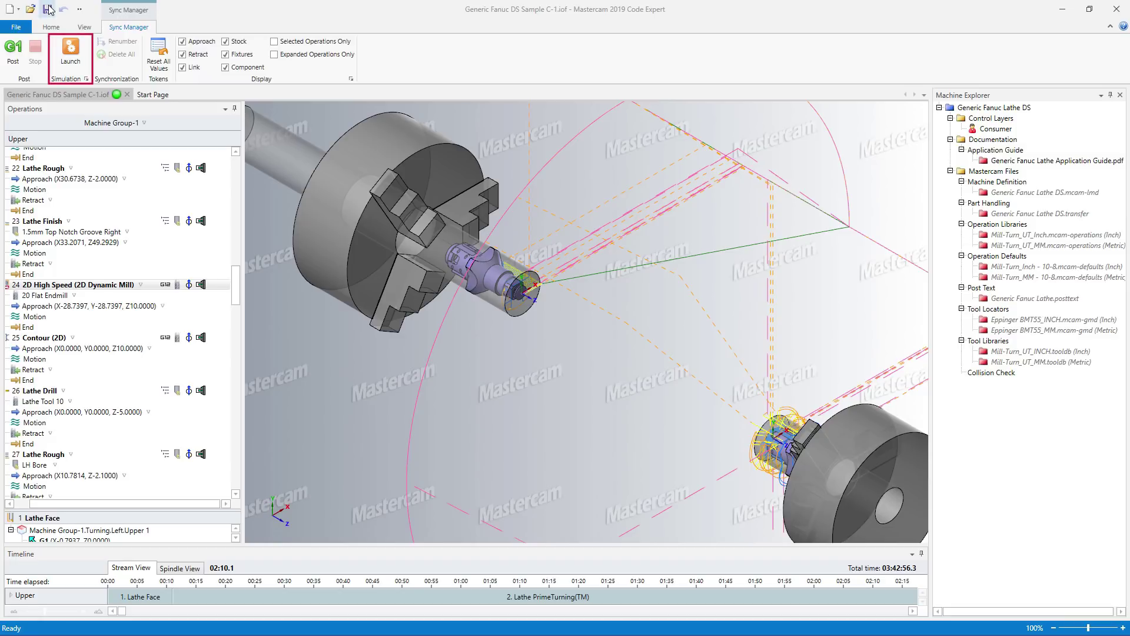
{"action": "left_click", "coordinate": [71, 49]}
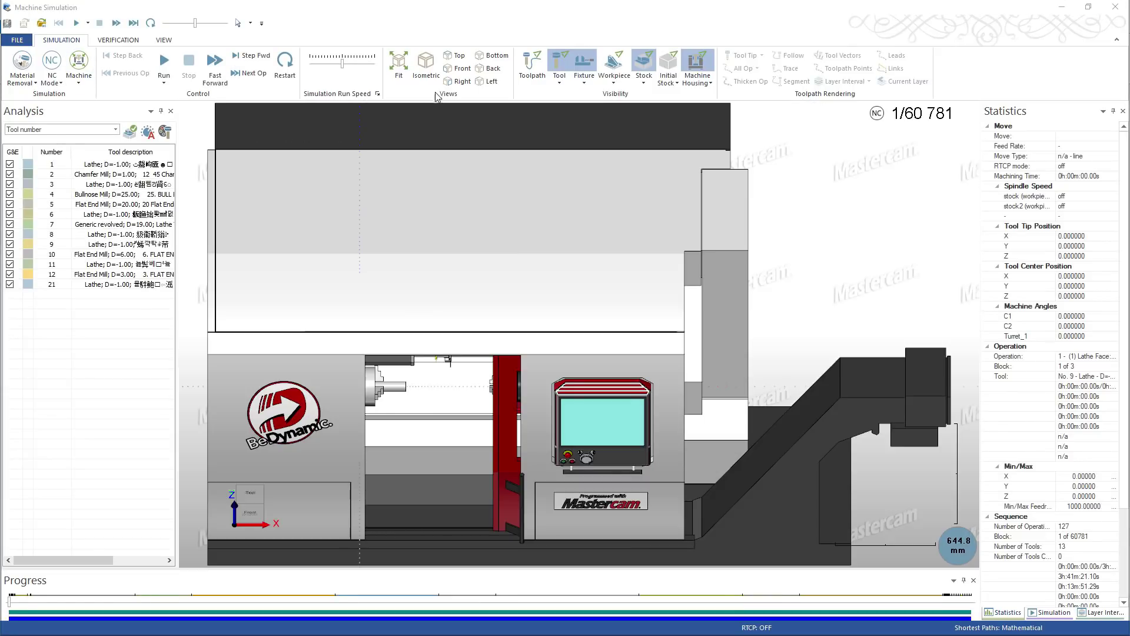
- Fit the machine in a front view and hide the machine housing
{"action": "left_click", "coordinate": [460, 69]}
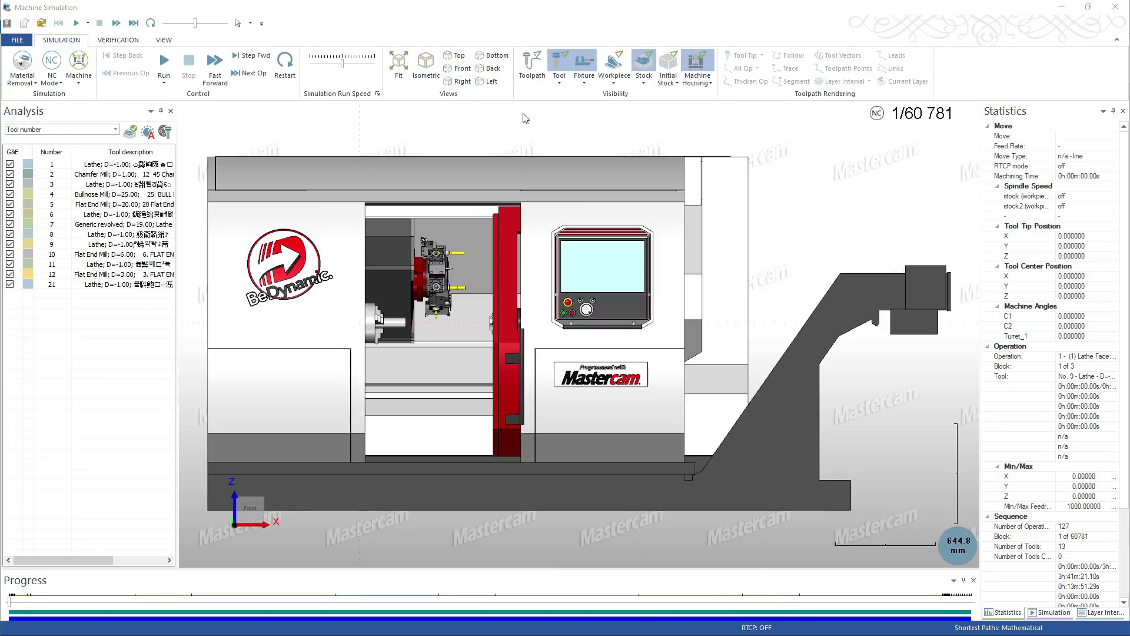
{"action": "left_click", "coordinate": [709, 89]}
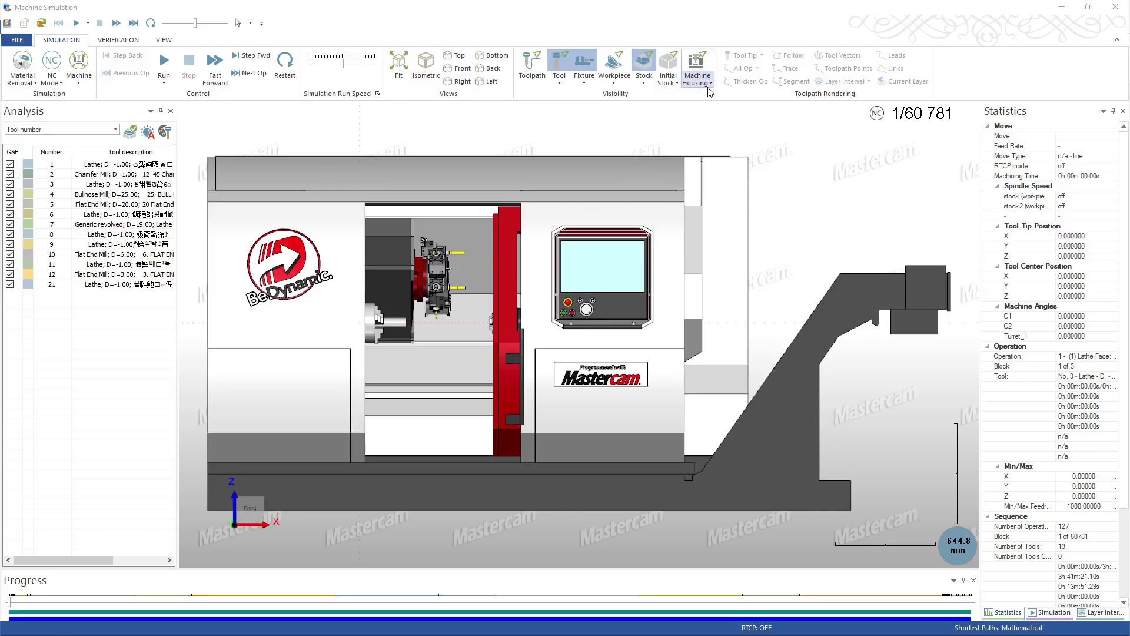
{"action": "left_click", "coordinate": [711, 87]}
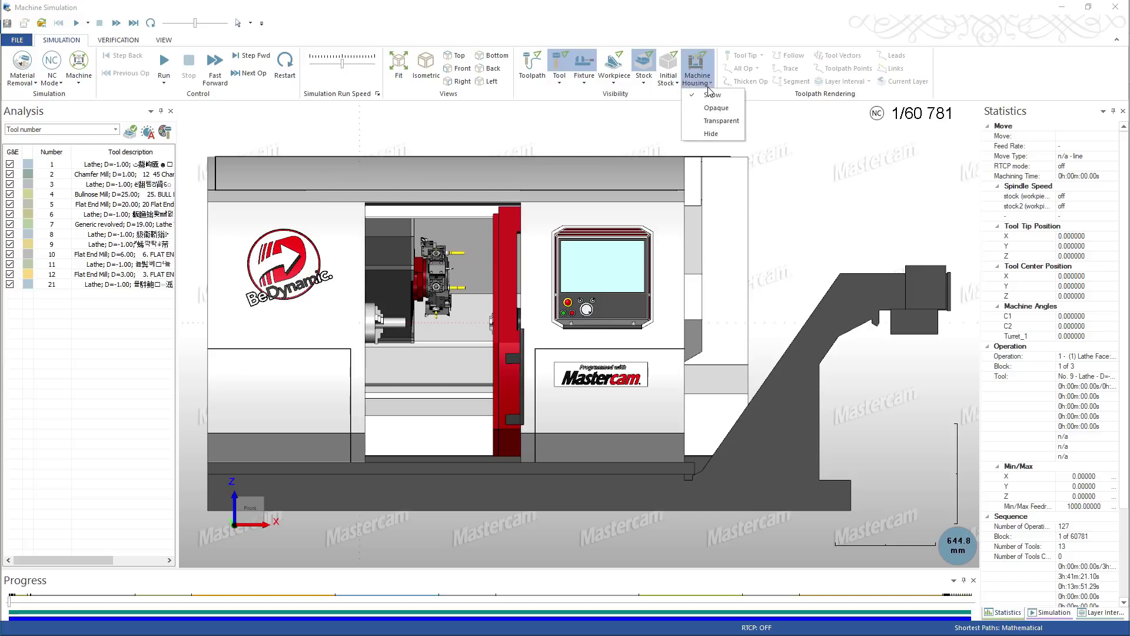
{"action": "left_click", "coordinate": [722, 136]}
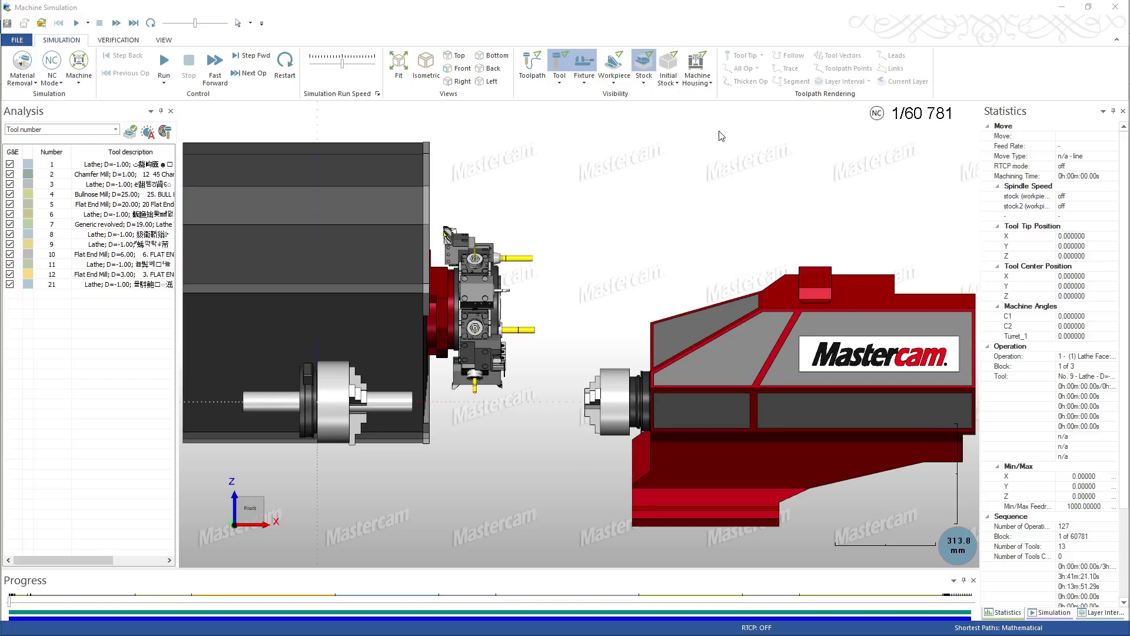
- Zoom in on the spindles and turret, then run the program to block 60,781
{"action": "right_click", "coordinate": [722, 136]}
{"action": "left_click", "coordinate": [730, 140]}
{"action": "left_click_drag", "start_coordinate": [570, 225], "coordinate": [214, 459]}
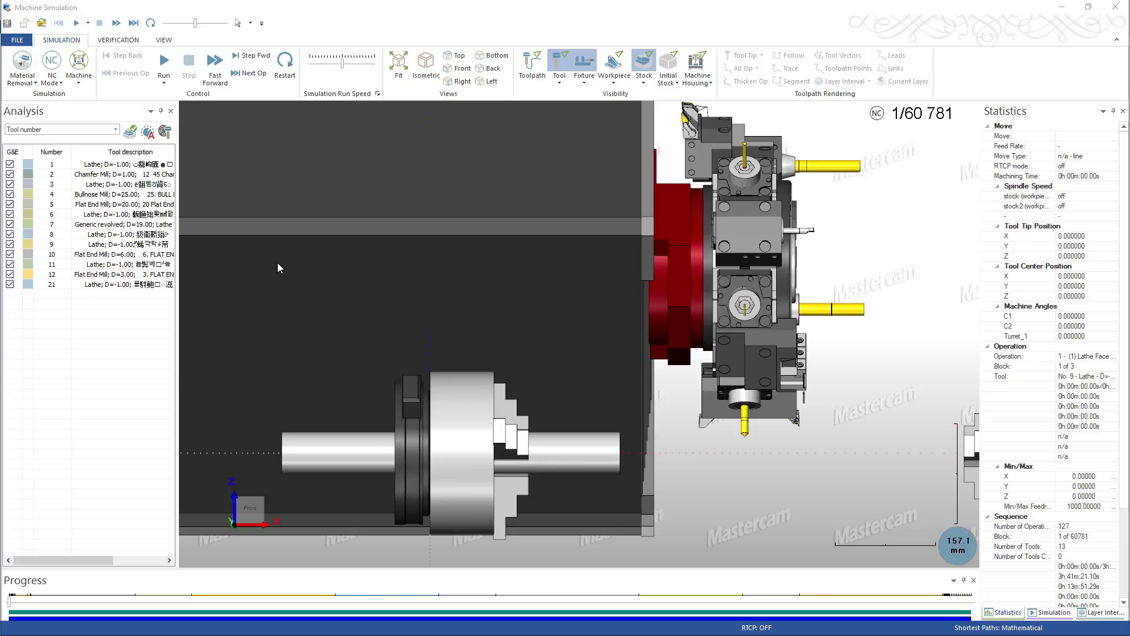
{"action": "left_click", "coordinate": [164, 63]}
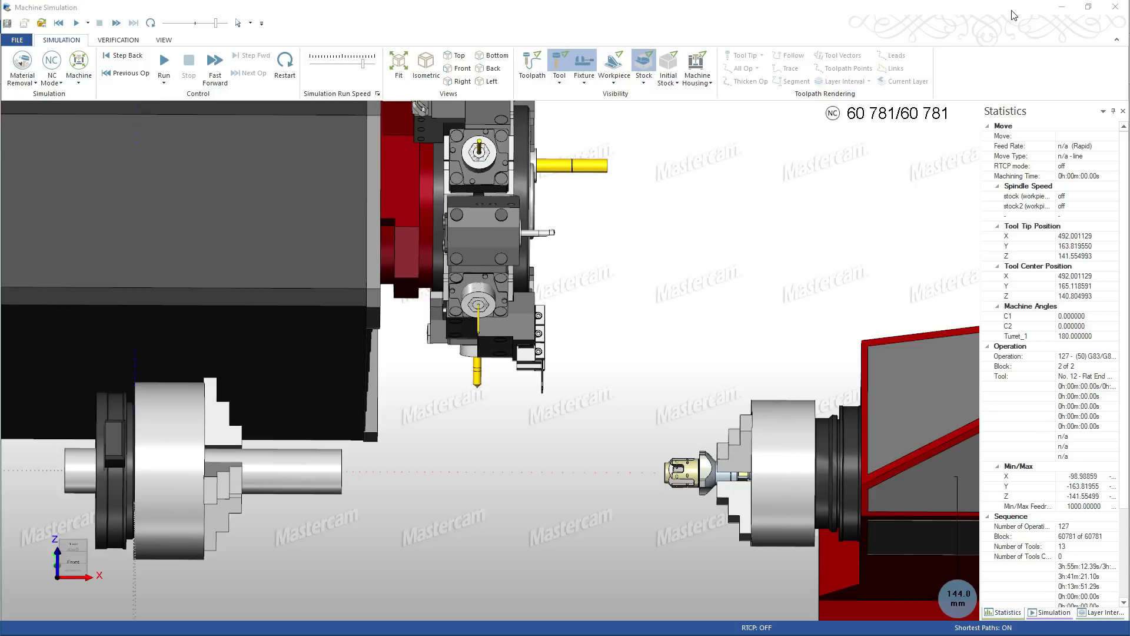
- Close the simulation and post the operations to Mill-Turn Part with PrimeTurning Op_KG_B3.NC
{"action": "left_click", "coordinate": [1115, 7]}
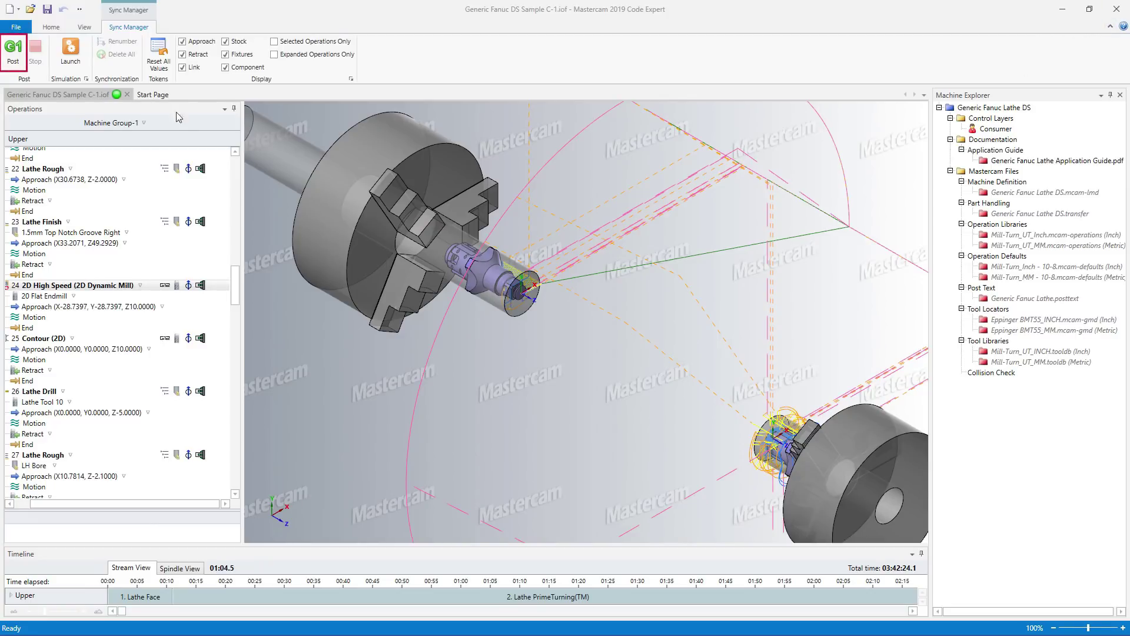
{"action": "left_click", "coordinate": [9, 70]}
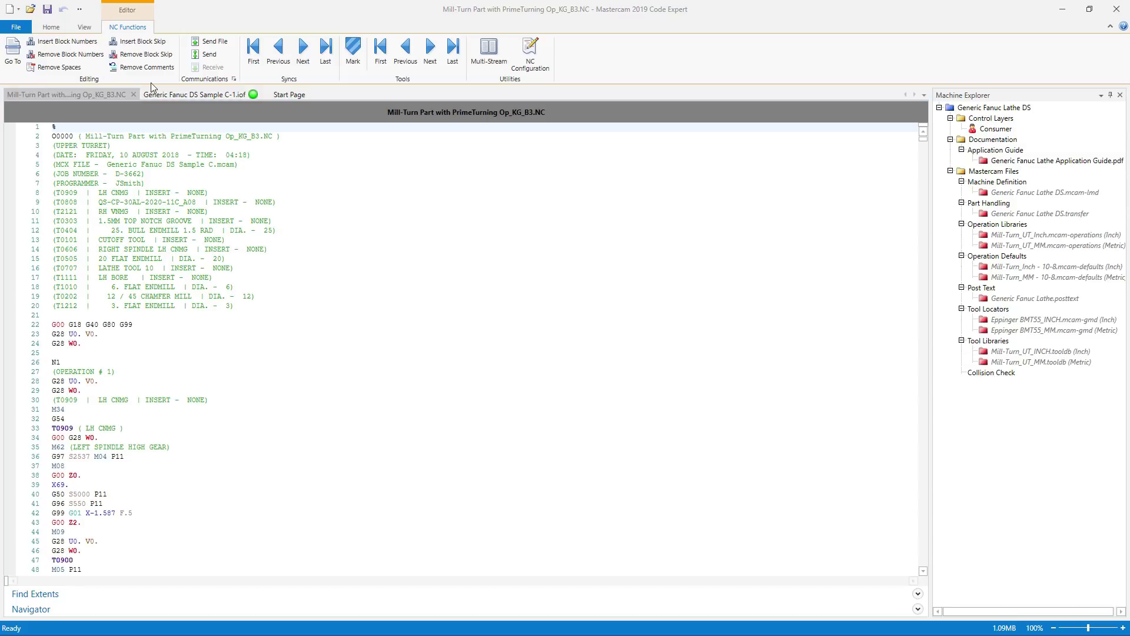
{"action": "left_click", "coordinate": [167, 97]}
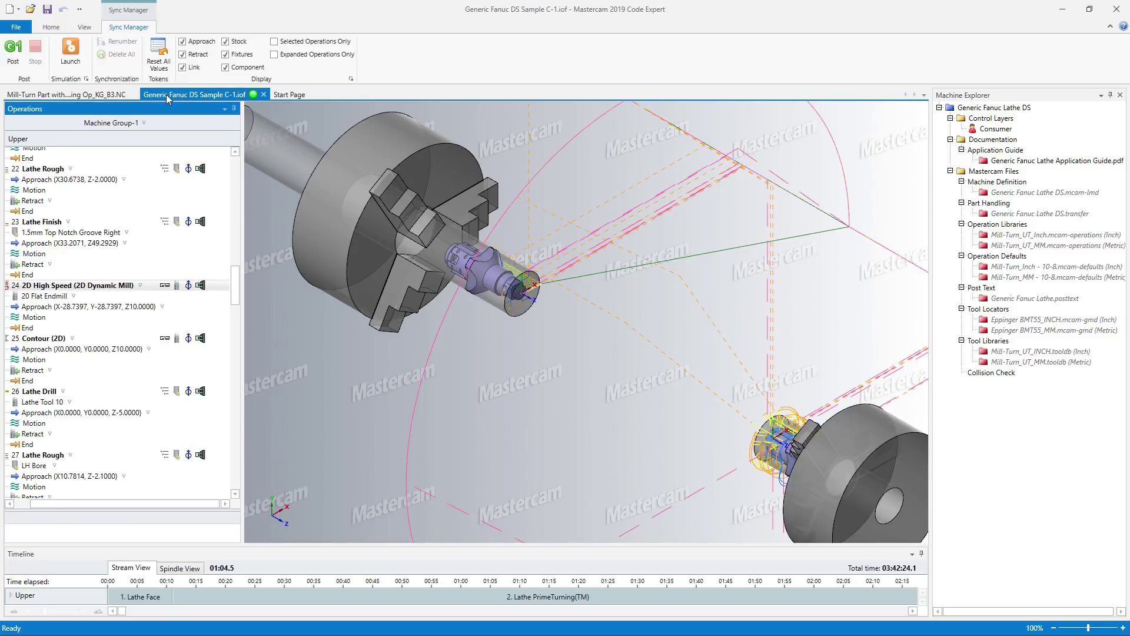
{"action": "left_click", "coordinate": [118, 95]}
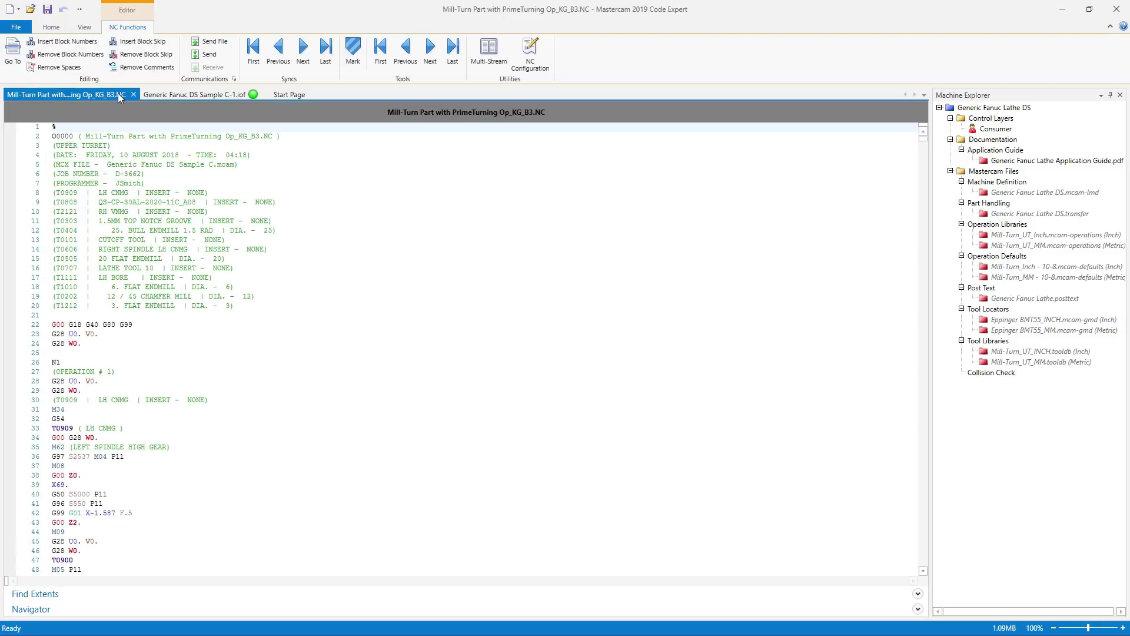